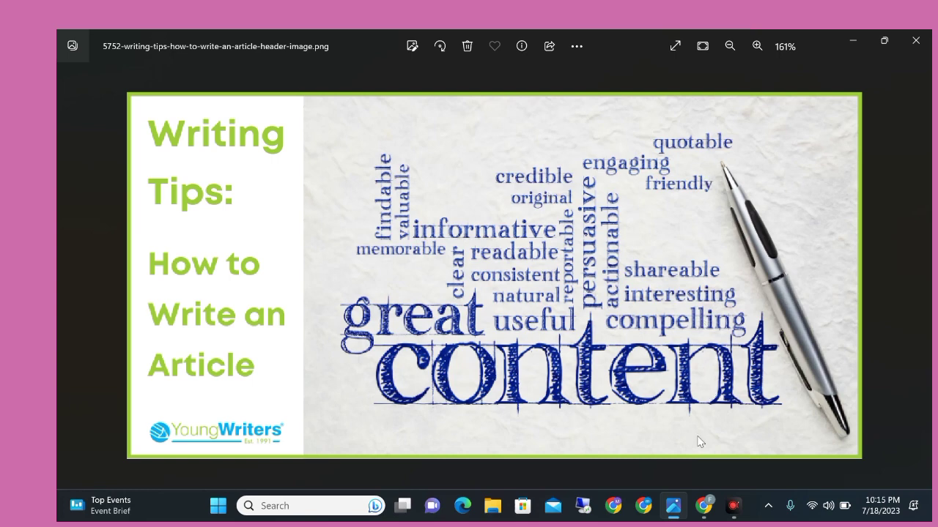
# - Switch to Chrome and search Google for "google translate"
pyautogui.click(704, 510)
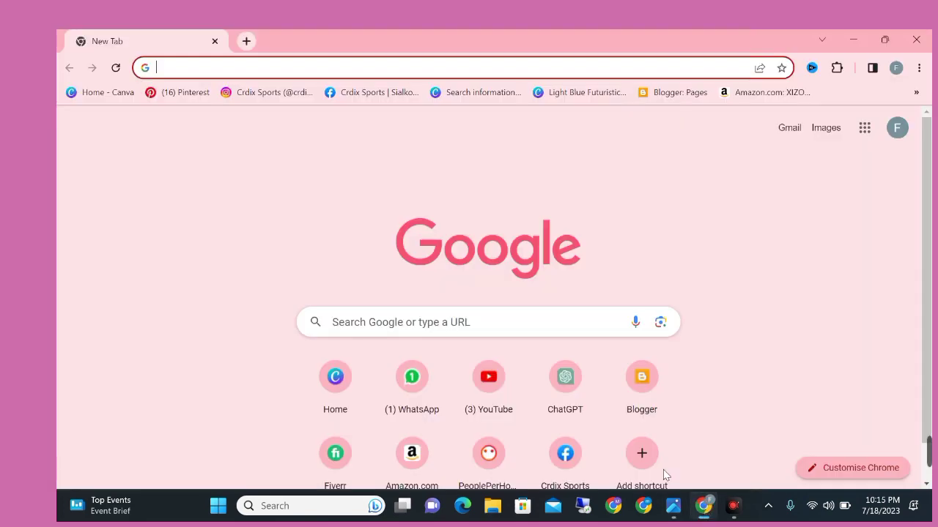
pyautogui.click(319, 65)
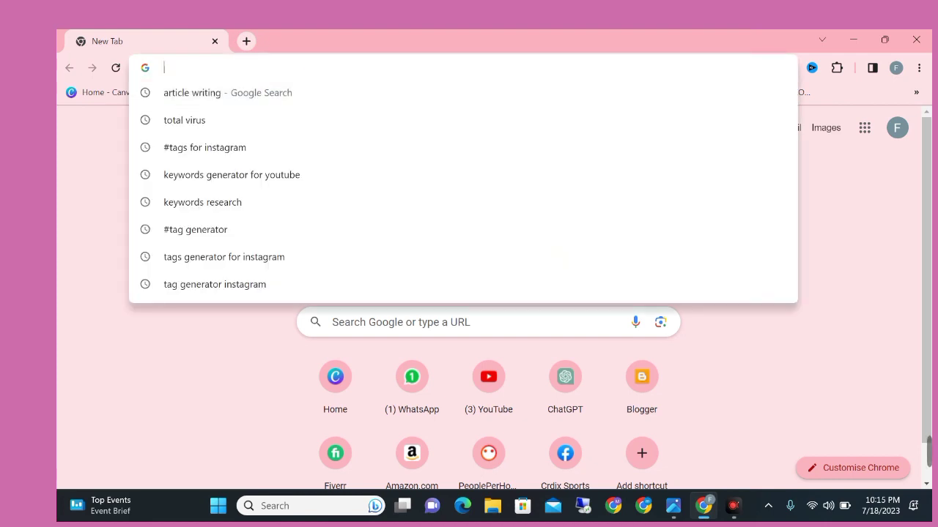
pyautogui.write('goo')
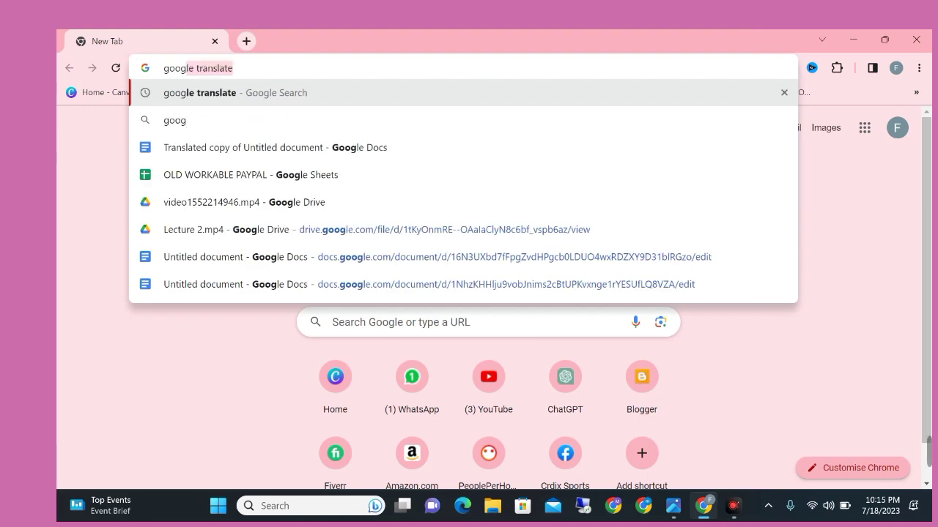
pyautogui.write('g')
pyautogui.press('Return')
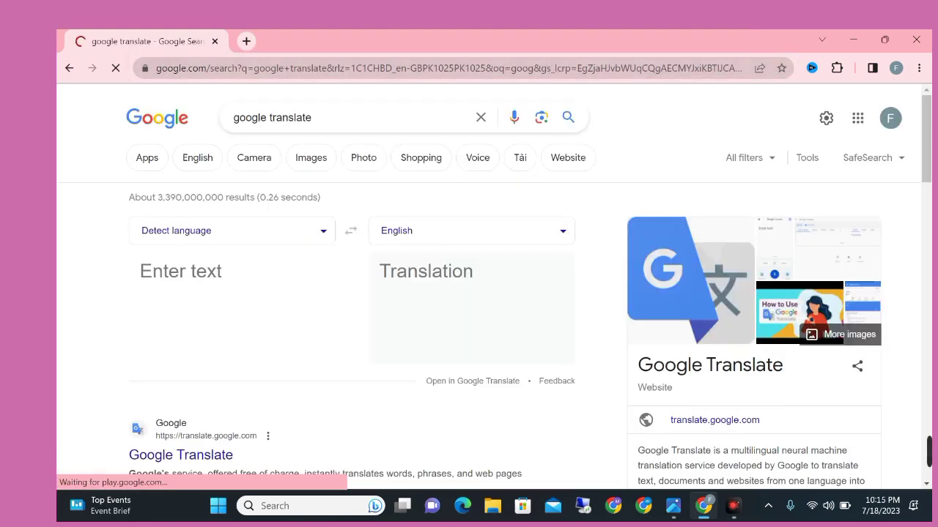
# - Set the source language of the translation widget to English
pyautogui.scroll(-1, 230, 268)
pyautogui.click(322, 140)
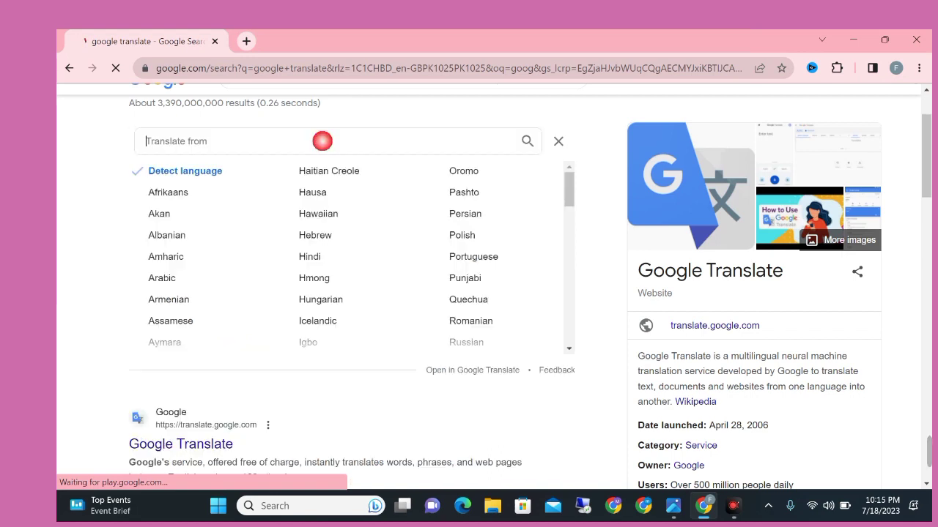
pyautogui.write('eng')
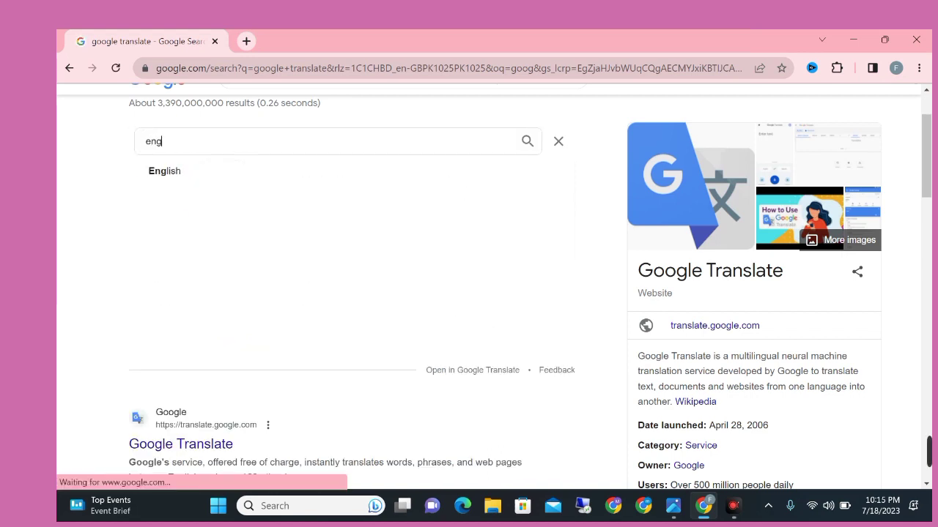
pyautogui.click(201, 175)
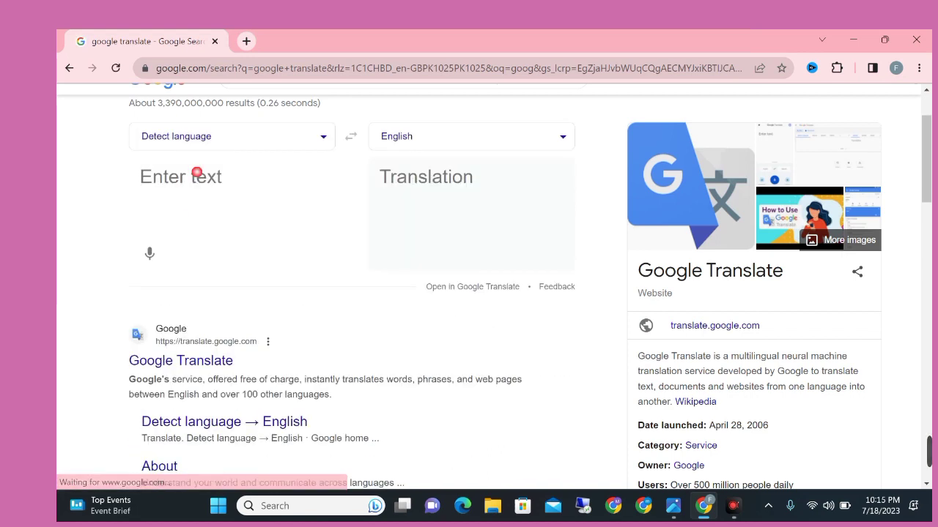
# - Set the target language of the translation widget to Korean
pyautogui.click(502, 142)
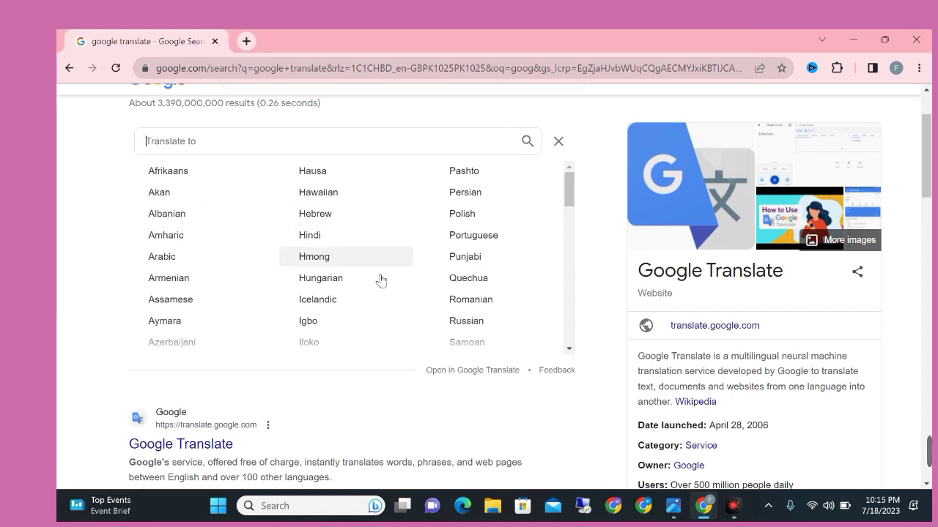
pyautogui.scroll(-2, 383, 283)
pyautogui.scroll(-2, 383, 285)
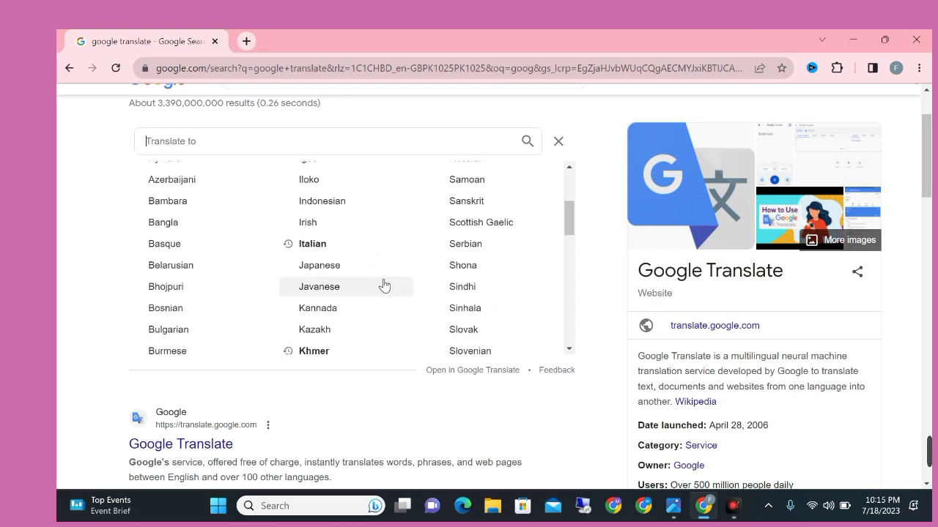
pyautogui.scroll(-1, 383, 285)
pyautogui.scroll(-1, 383, 285)
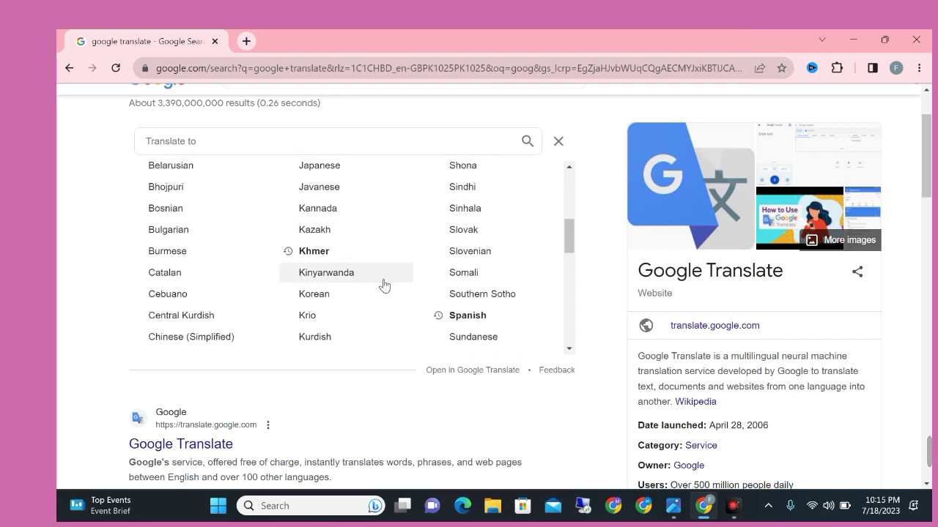
pyautogui.click(337, 295)
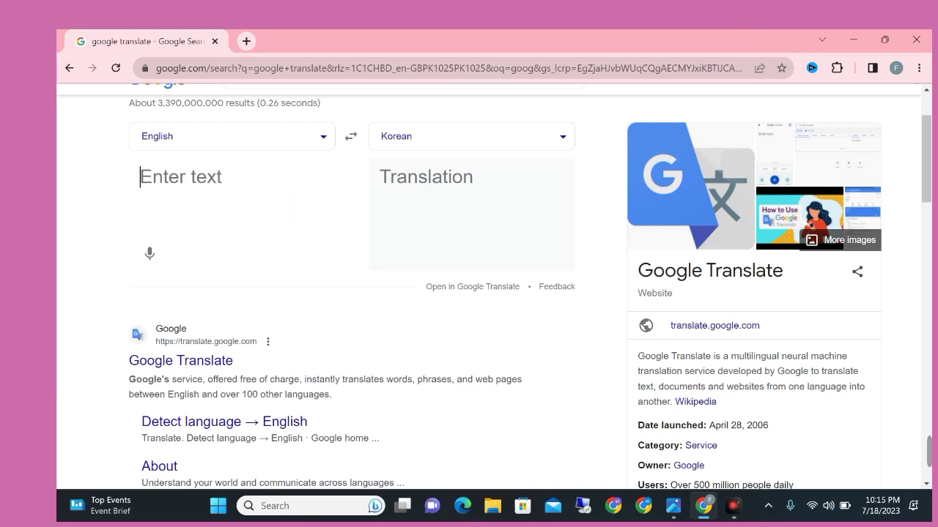
# - Enter "what is sports and how its play role in health" for translation and copy the Korean result
pyautogui.write('what is')
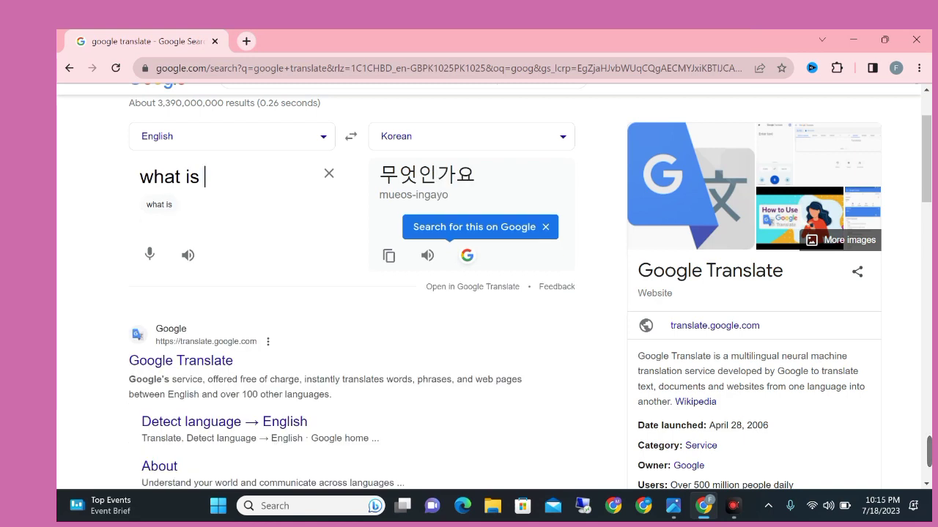
pyautogui.write(' sports')
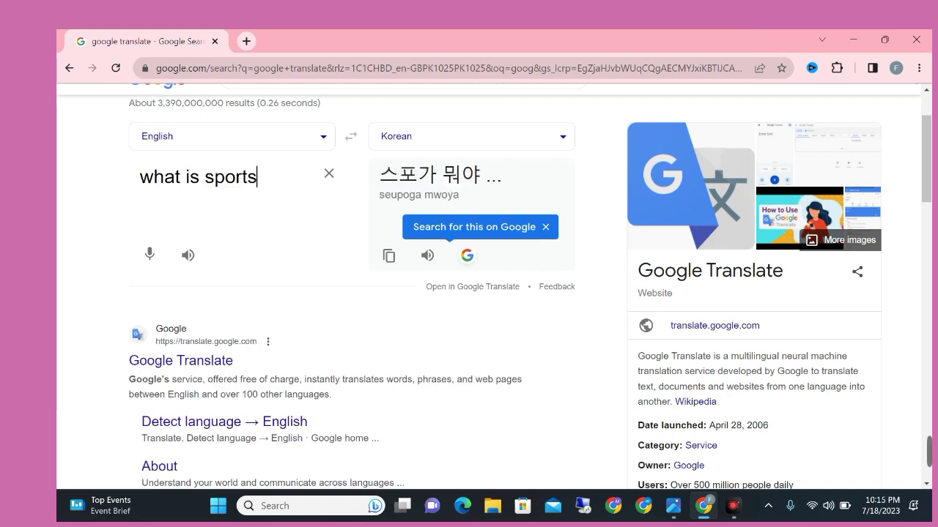
pyautogui.write(' an')
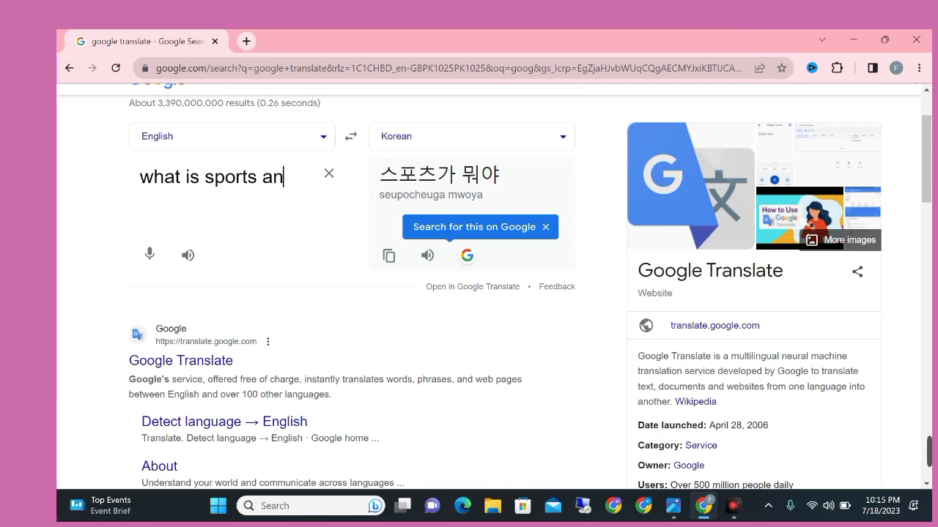
pyautogui.write('d how')
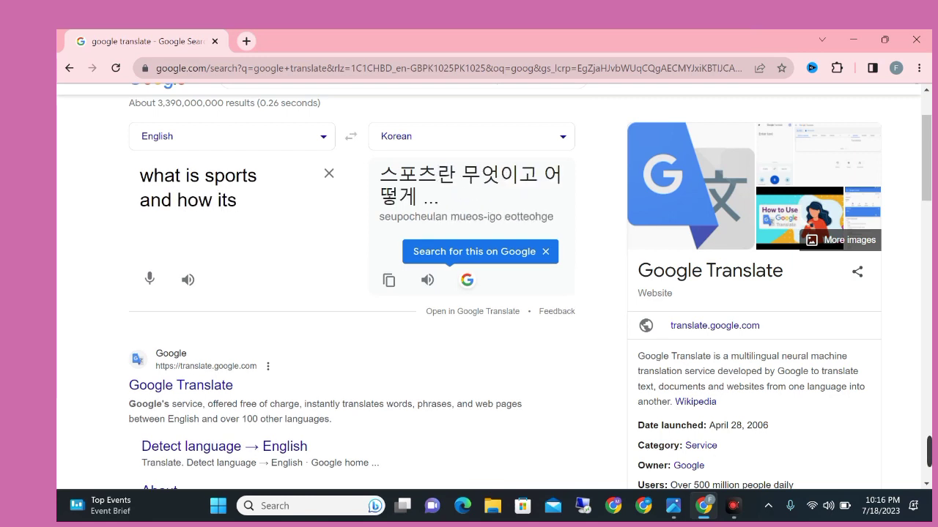
pyautogui.write('its play r')
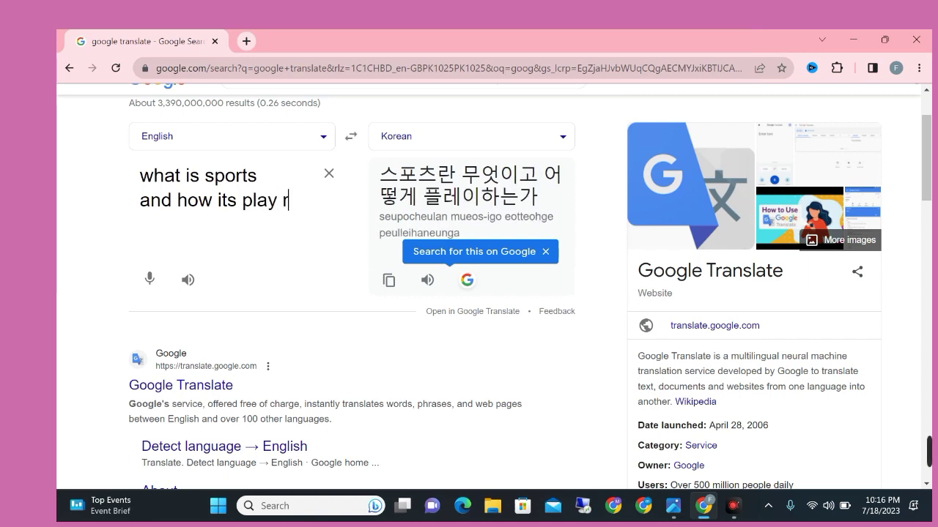
pyautogui.write('ole in ')
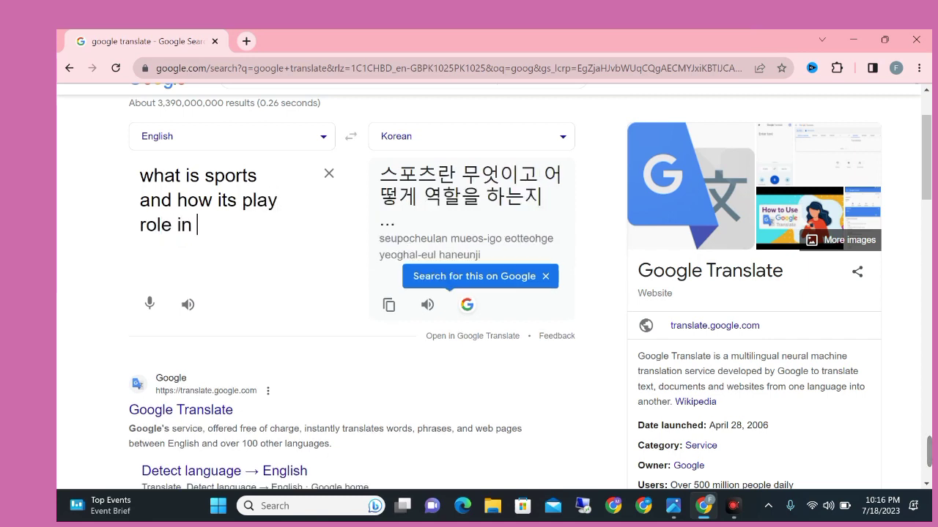
pyautogui.write('health')
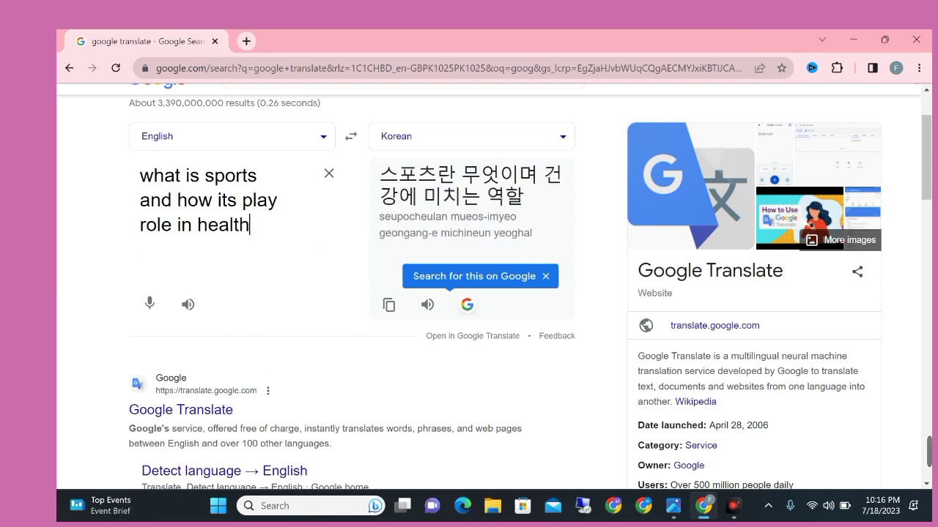
pyautogui.click(389, 306)
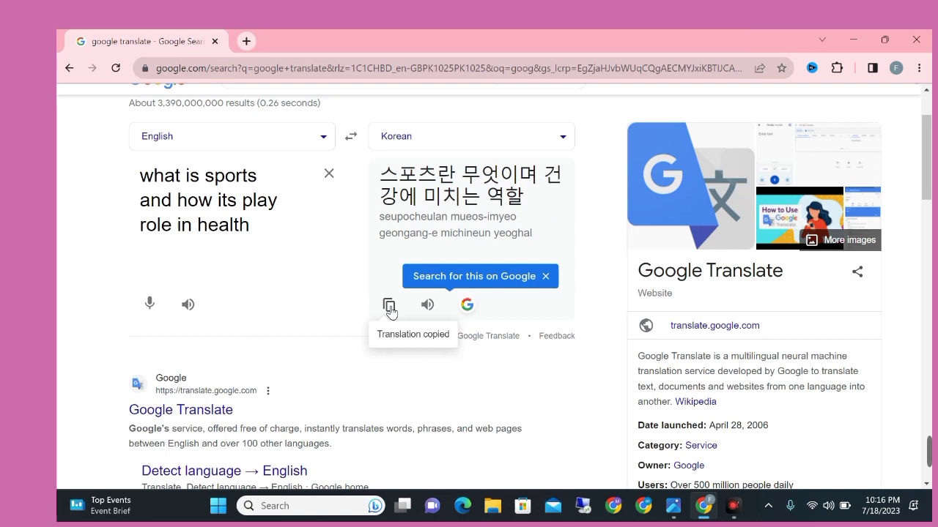
# - Search Google for the copied Korean phrase in a new browser tab and open the naver.com blog result
pyautogui.click(246, 40)
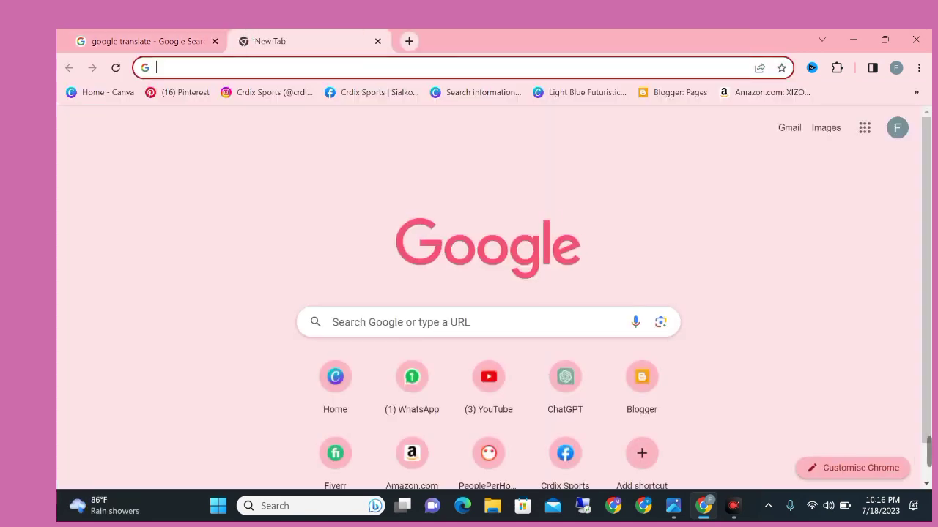
pyautogui.rightClick(204, 68)
pyautogui.click(261, 173)
pyautogui.press('Return')
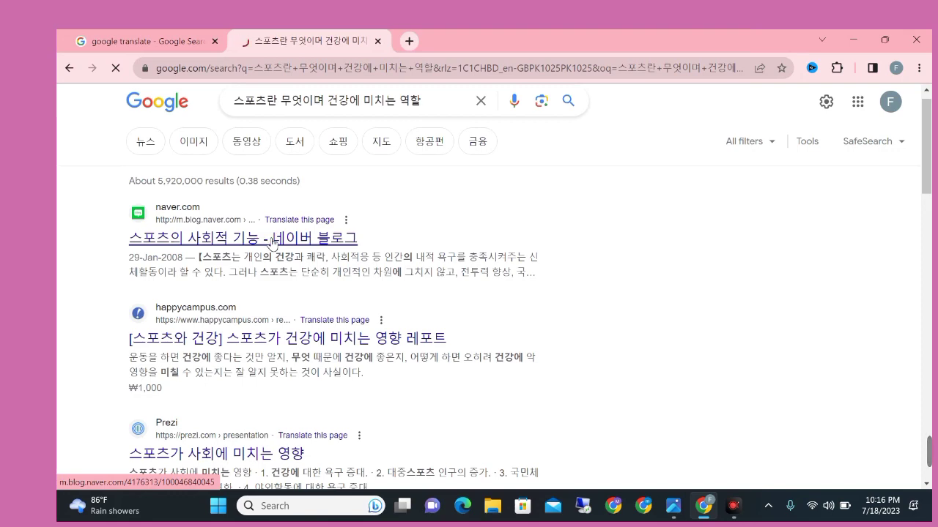
pyautogui.click(270, 240)
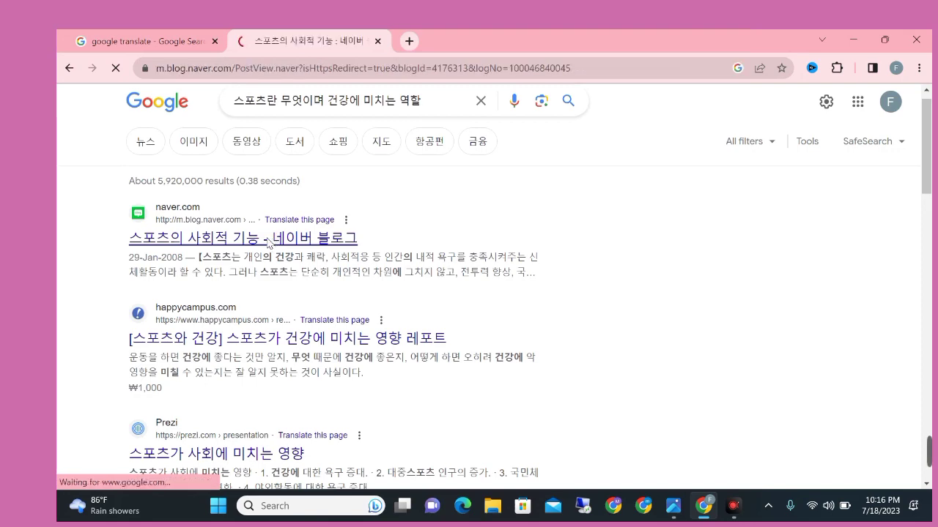
# - Copy the blog paragraph under the heading "스포츠의 사회적 기능", ending just before the next heading
pyautogui.scroll(-2, 384, 293)
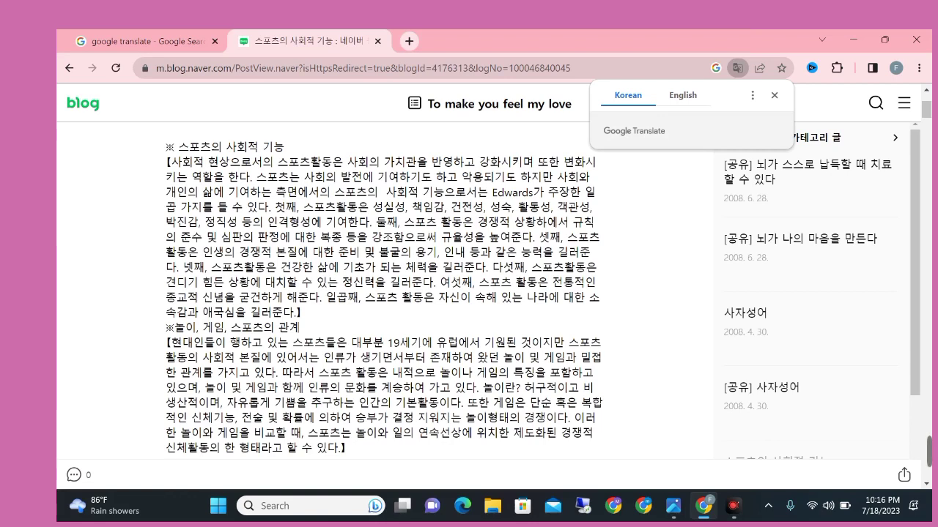
pyautogui.moveTo(302, 315); pyautogui.dragTo(171, 161)
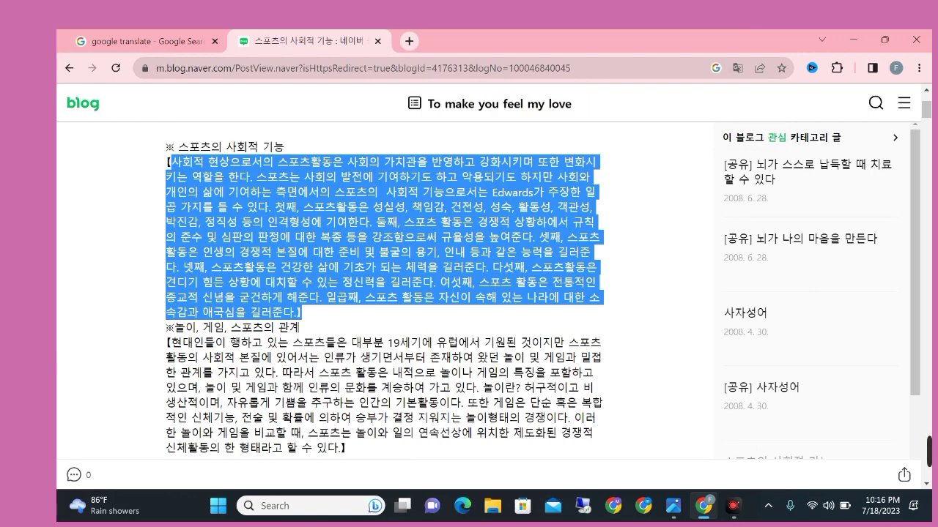
pyautogui.rightClick(173, 163)
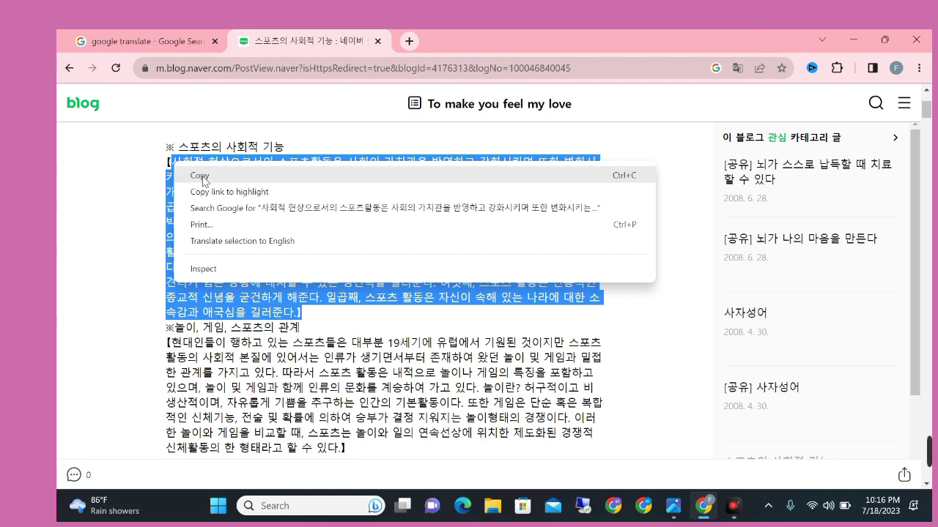
pyautogui.click(199, 176)
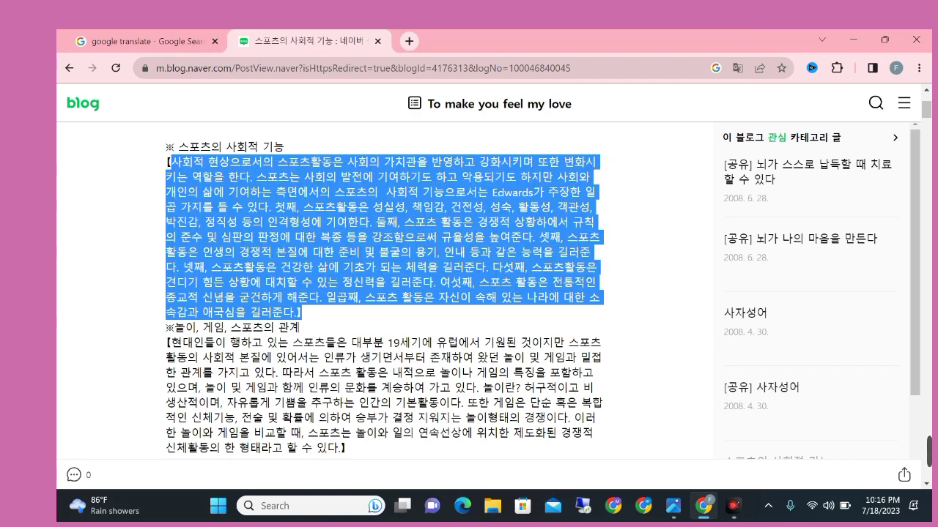
# - Search Google for "google translate" in another new browser tab
pyautogui.click(409, 41)
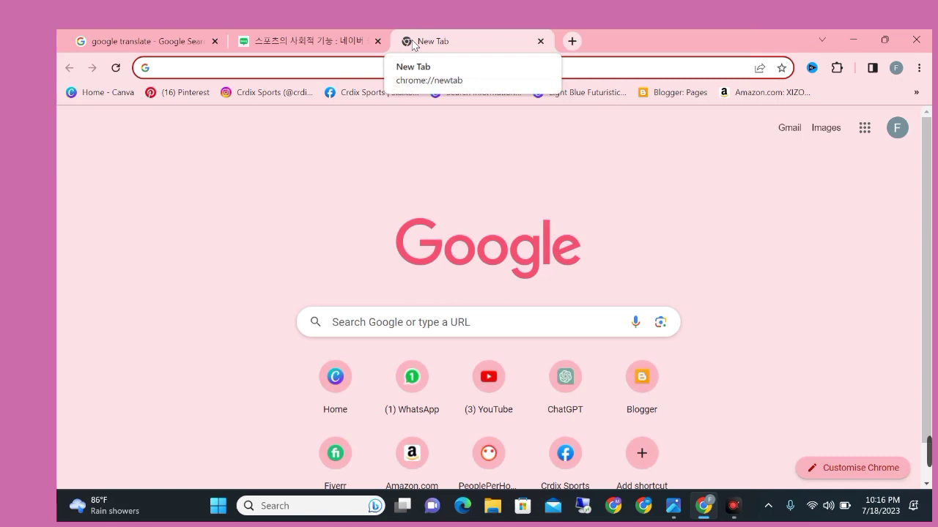
pyautogui.write('google translate')
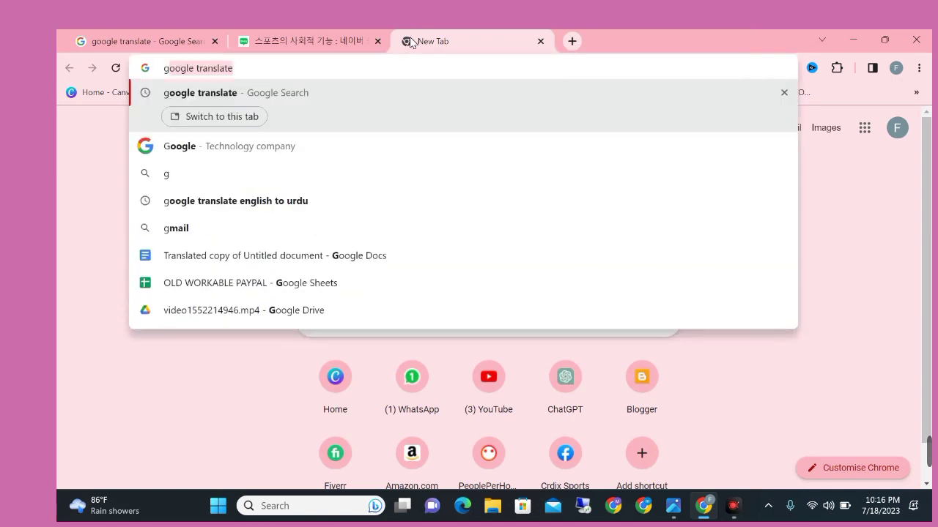
pyautogui.press('Return')
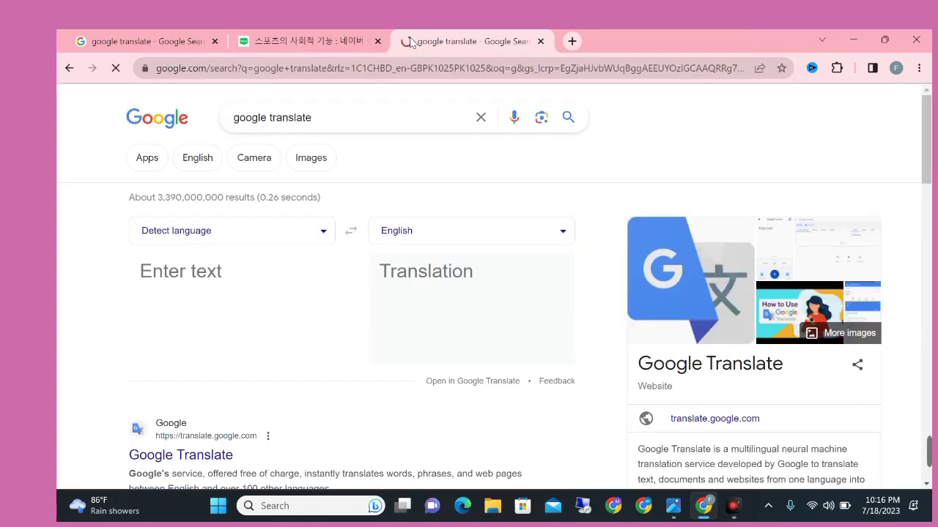
# - Set the source language to Korean and paste the copied blog paragraph for translation into English
pyautogui.click(282, 226)
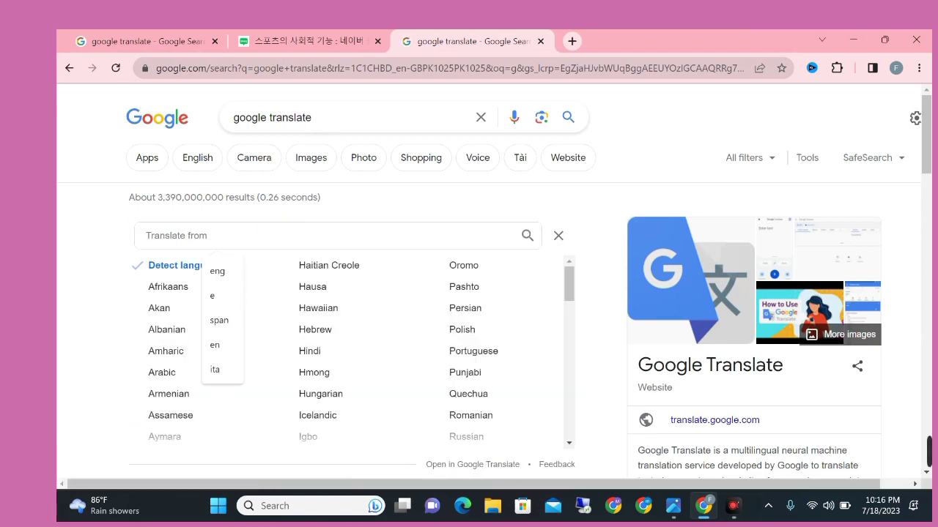
pyautogui.write('ko')
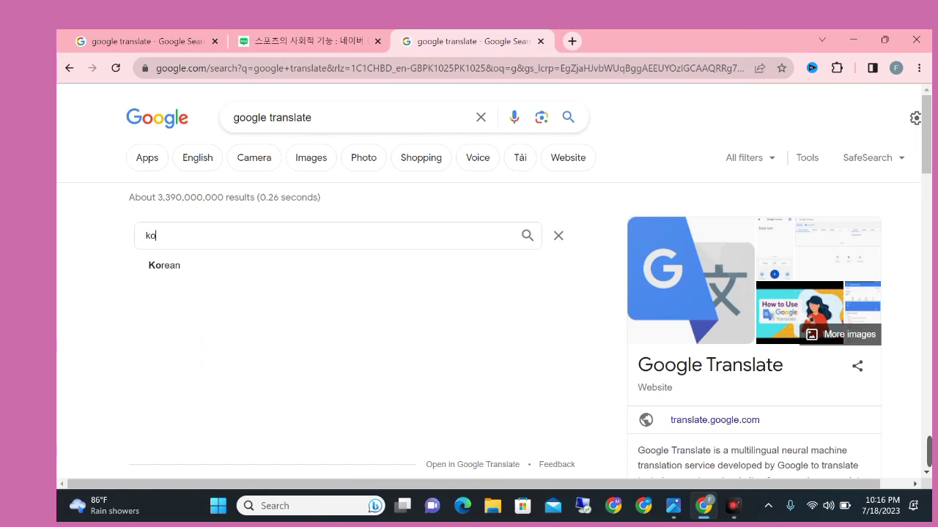
pyautogui.click(202, 272)
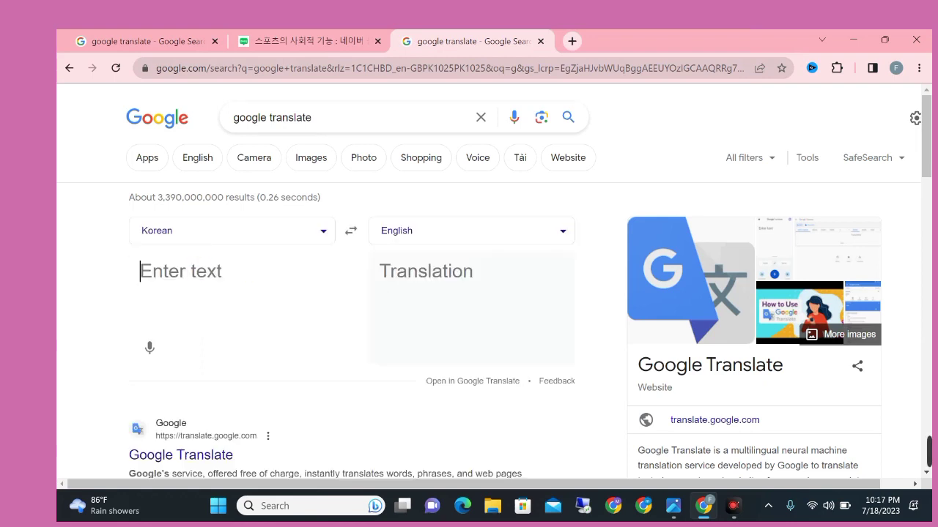
pyautogui.hotkey('ctrl', 'v')
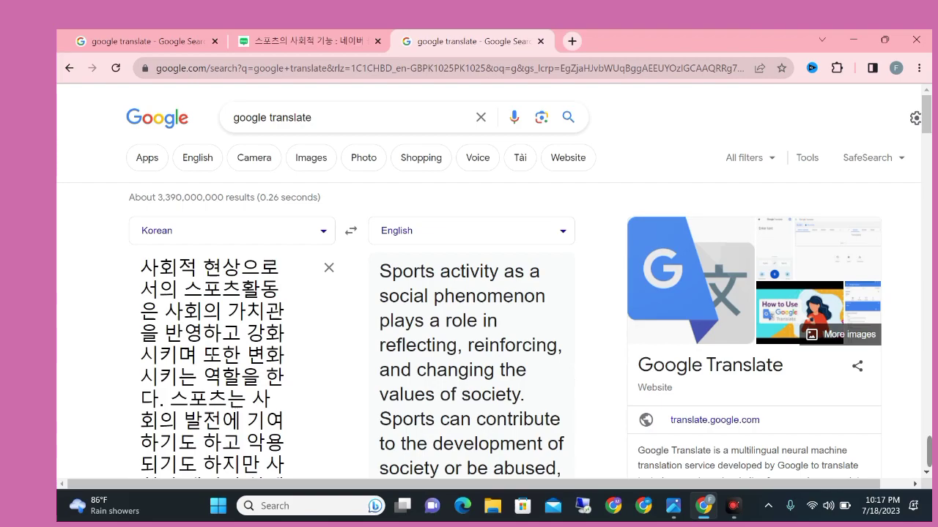
pyautogui.scroll(-5, 304, 321)
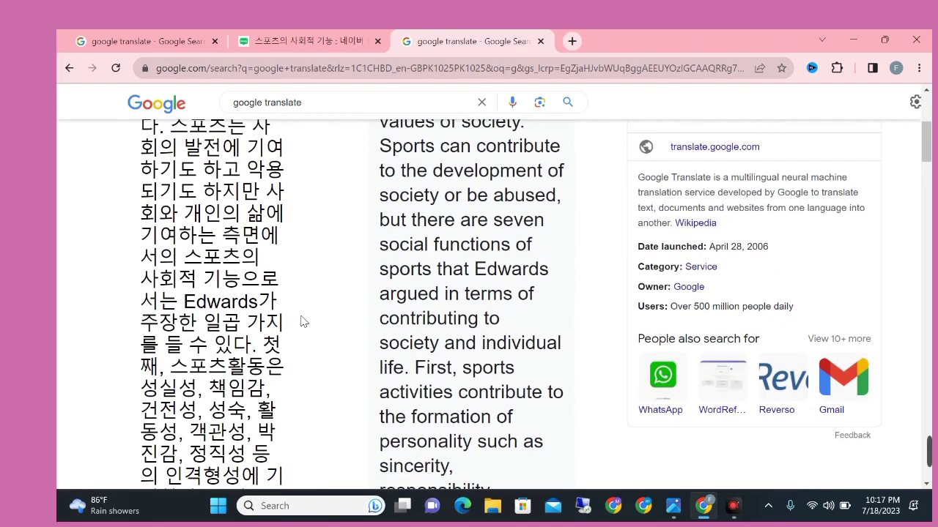
pyautogui.scroll(-10, 304, 321)
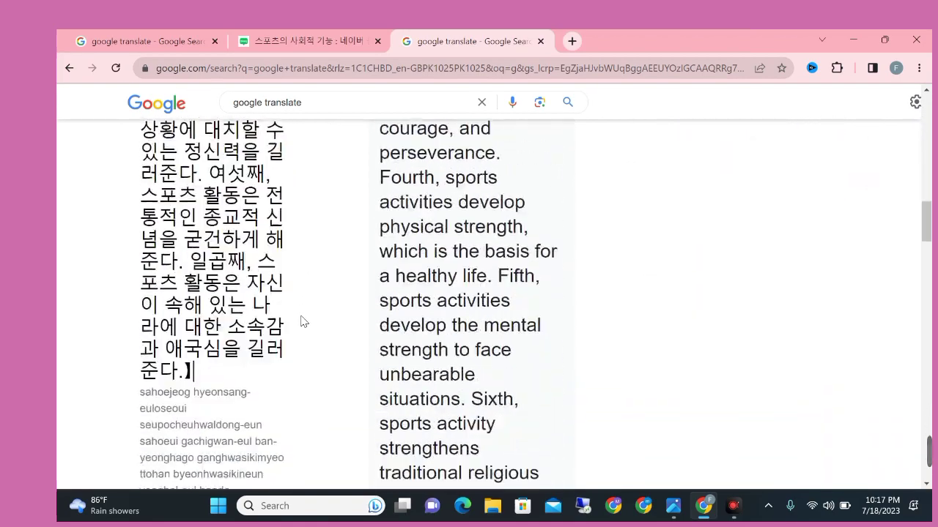
# - Copy the full English translation of the Korean paragraph
pyautogui.scroll(-2, 304, 321)
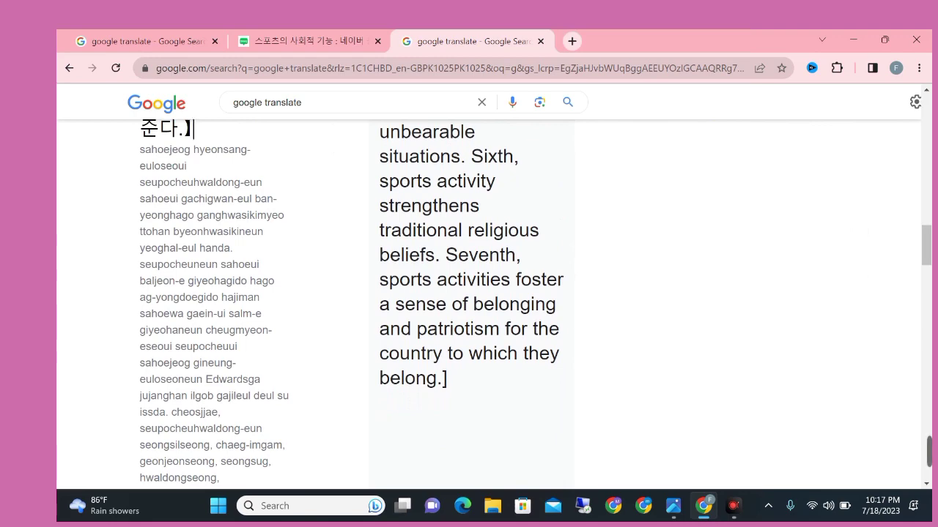
pyautogui.scroll(-8, 442, 355)
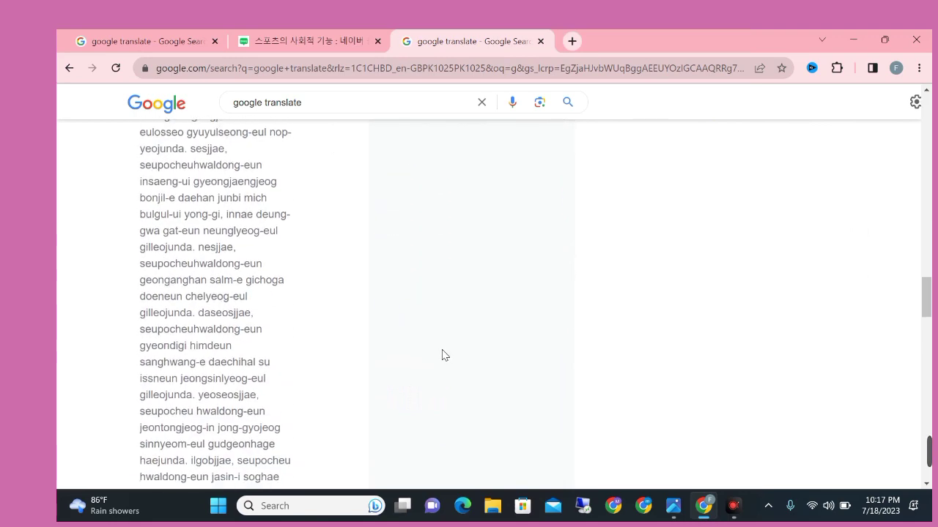
pyautogui.scroll(-5, 442, 355)
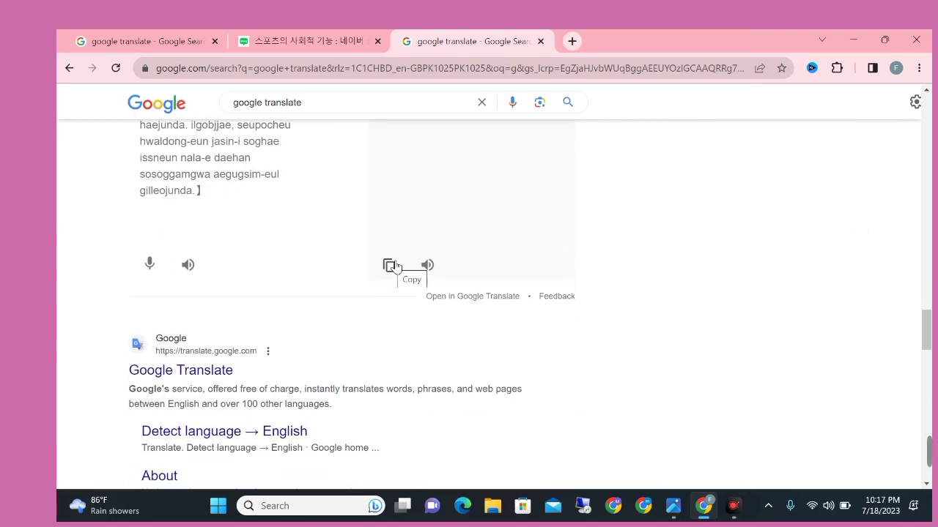
pyautogui.scroll(6, 391, 265)
# - Open spinbot.com in a new browser tab
pyautogui.click(572, 41)
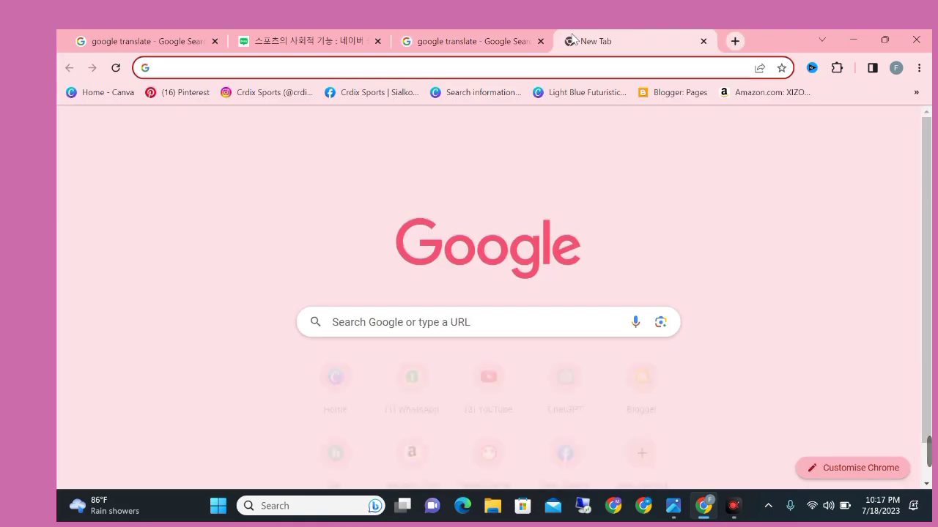
pyautogui.write('spinb')
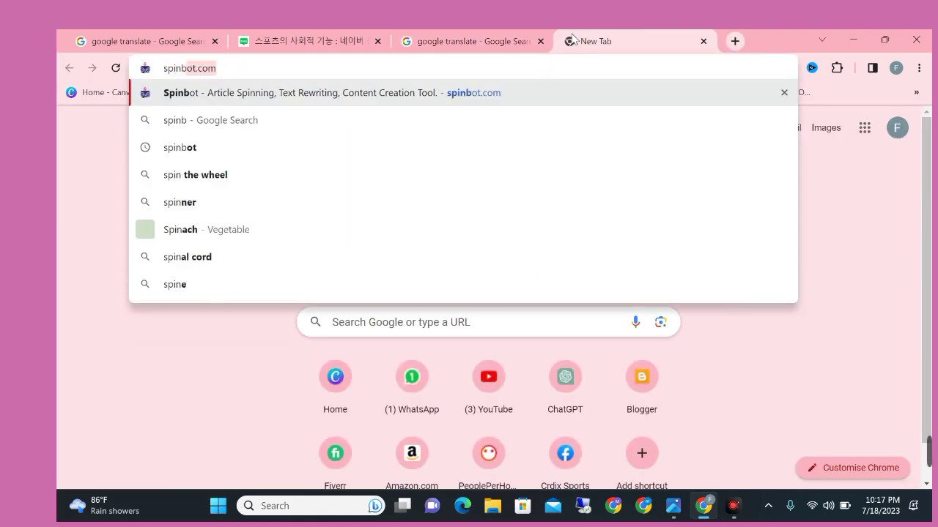
pyautogui.write('ot')
pyautogui.press('Return')
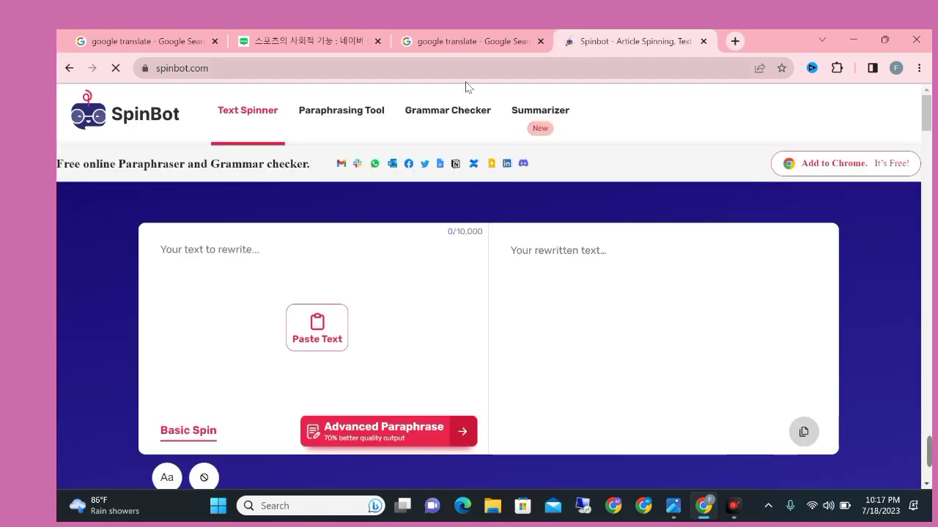
# - Paste the English translation as the text to rewrite and run Advanced Paraphrase on it
pyautogui.click(168, 250)
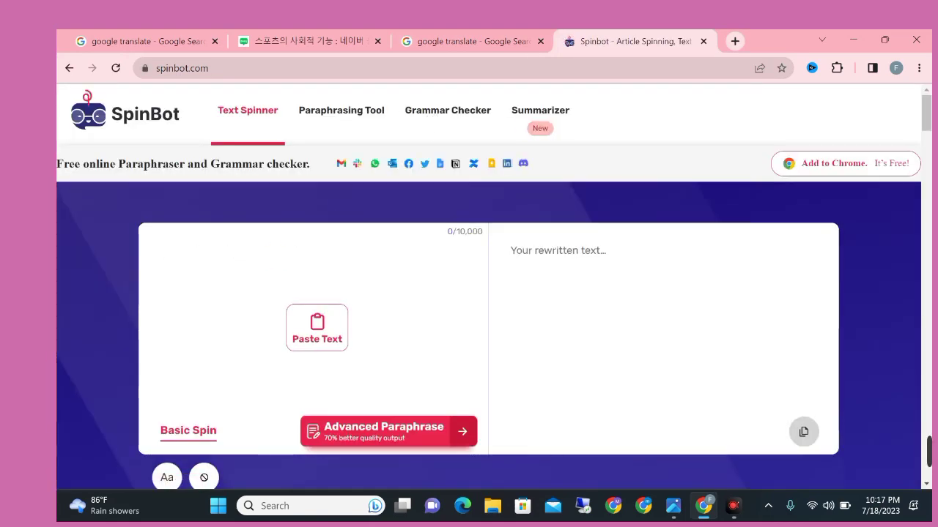
pyautogui.hotkey('ctrl', 'v')
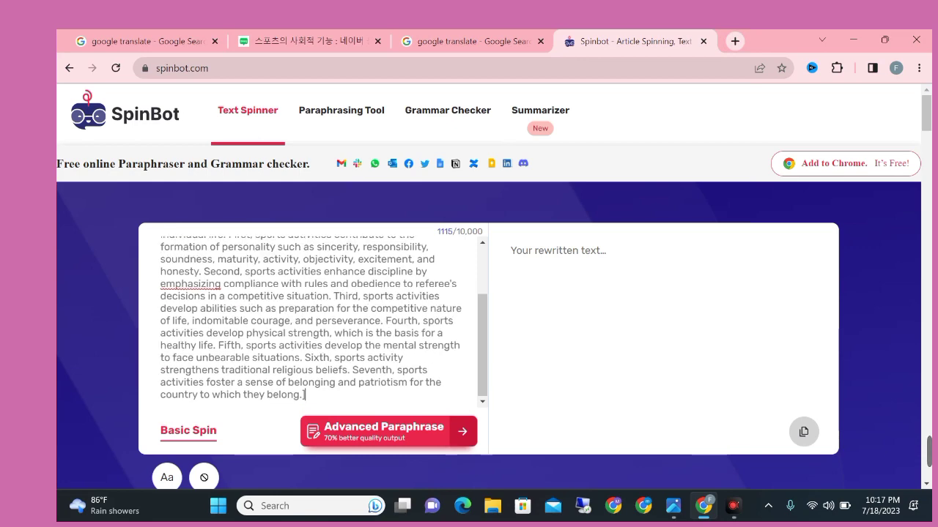
pyautogui.click(353, 437)
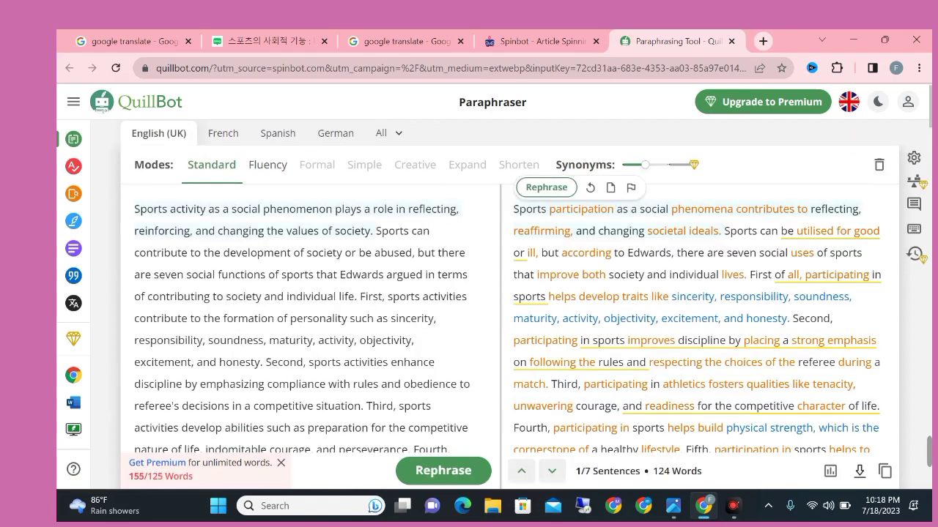
# - Copy the full paraphrased text from the QuillBot result
pyautogui.scroll(-2, 681, 359)
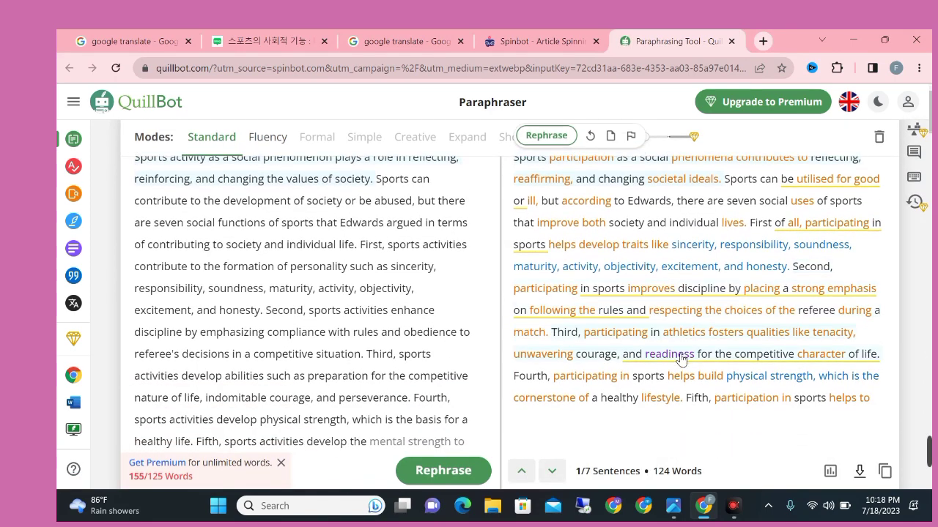
pyautogui.scroll(-2, 682, 359)
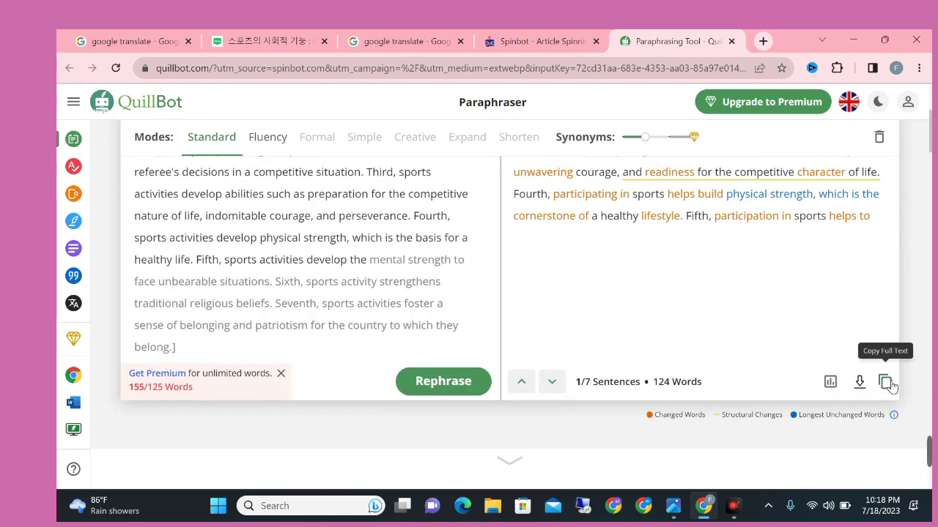
pyautogui.click(885, 381)
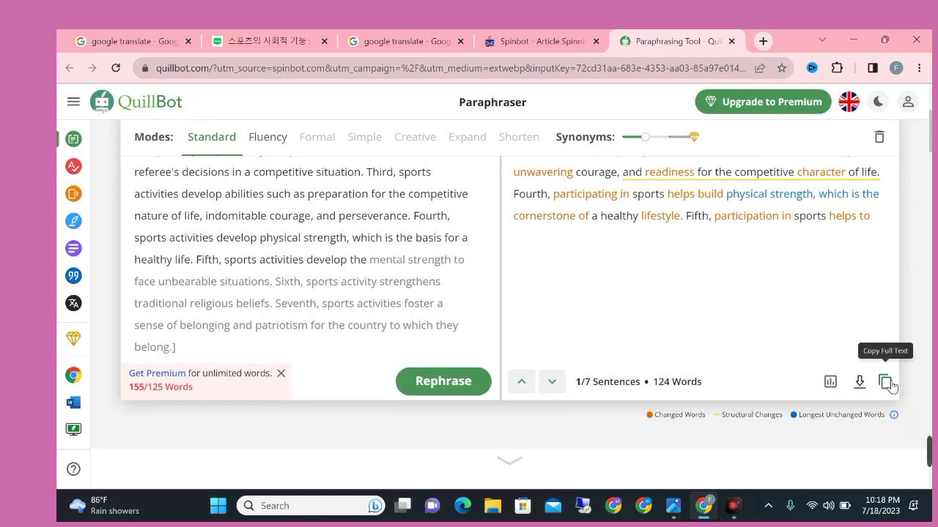
# - Search Google for "smallseotool" in a new browser tab and open the SmallSEOTools.com result
pyautogui.click(772, 37)
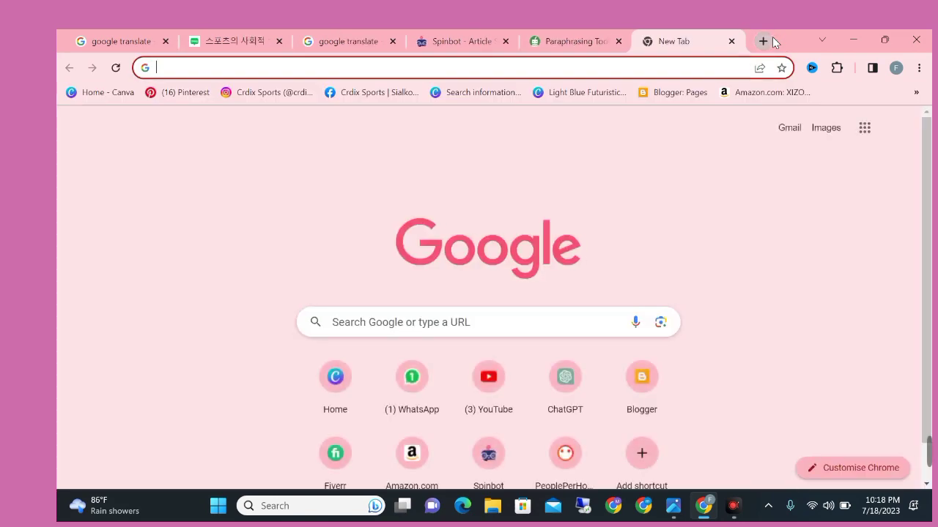
pyautogui.write('sma')
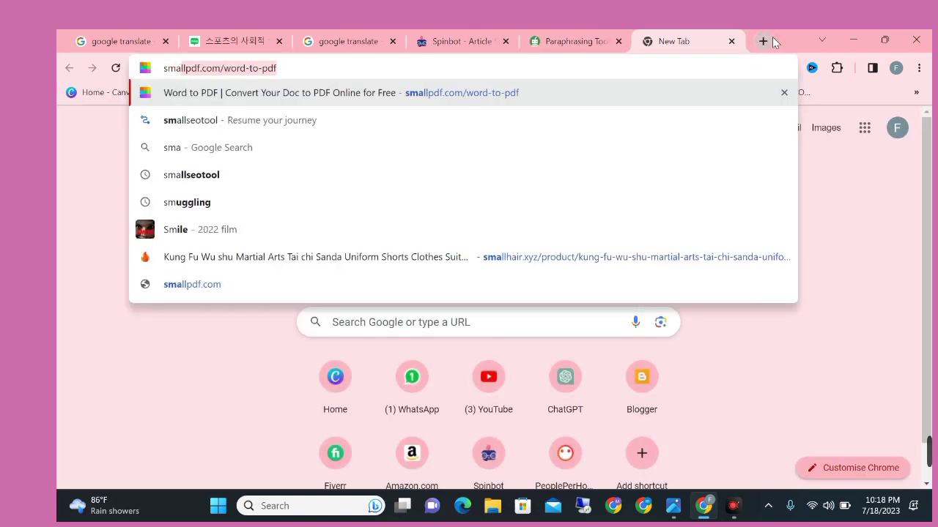
pyautogui.write('llseo')
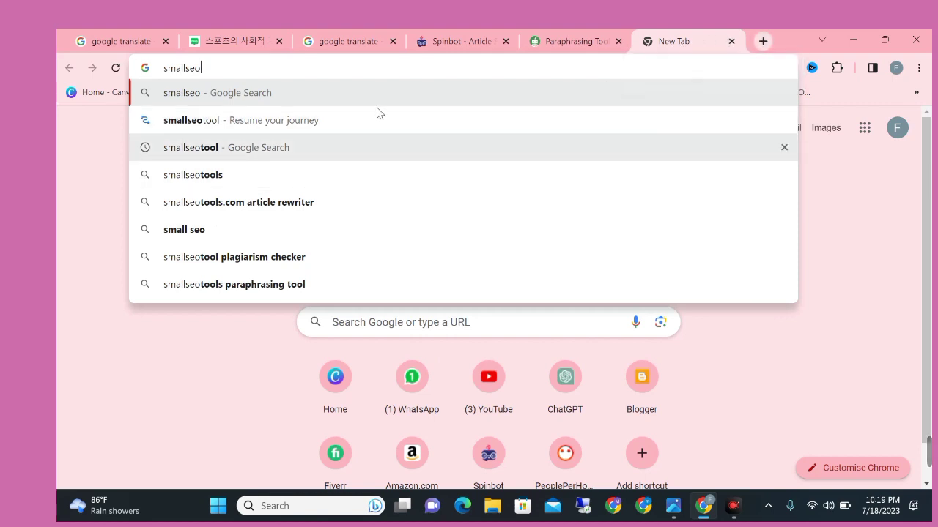
pyautogui.write('tool')
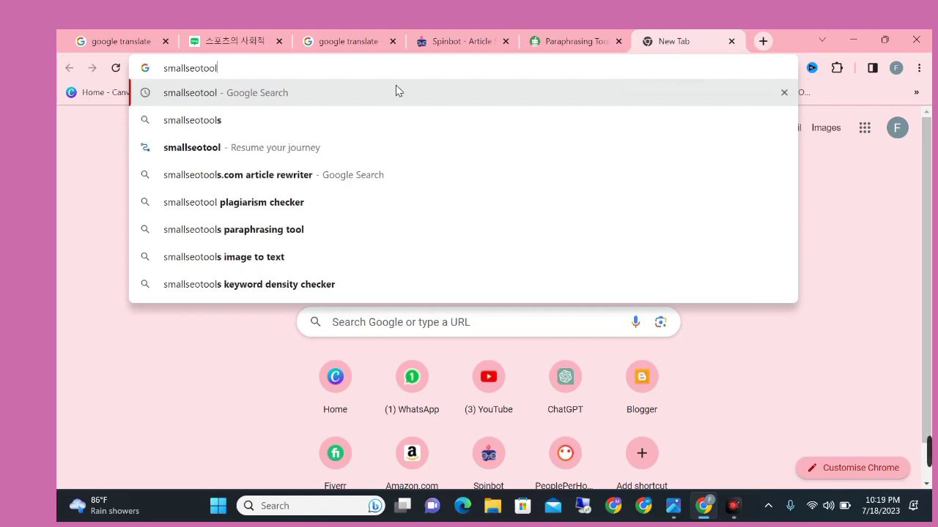
pyautogui.press('Return')
pyautogui.scroll(-1, 352, 156)
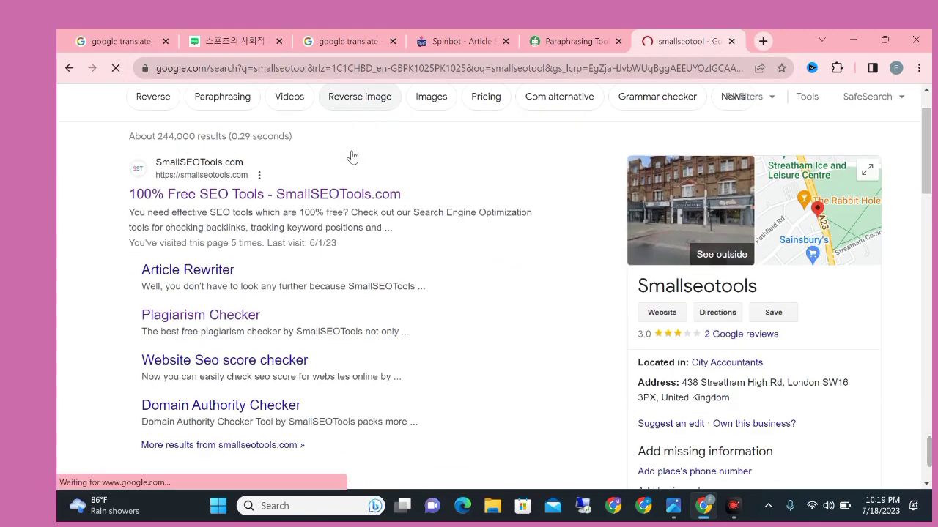
pyautogui.click(164, 190)
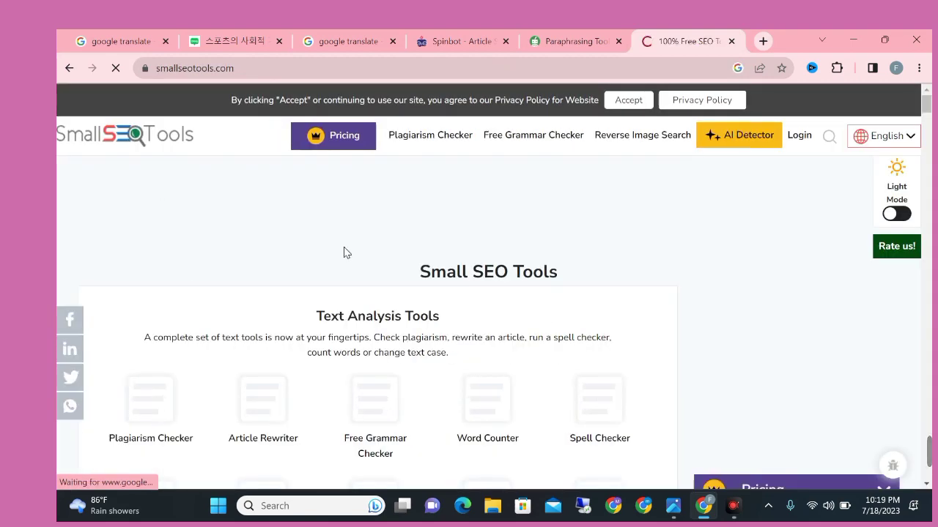
# - Open the Plagiarism Checker among the text analysis tools and paste the paraphrased text into it
pyautogui.scroll(-1, 345, 253)
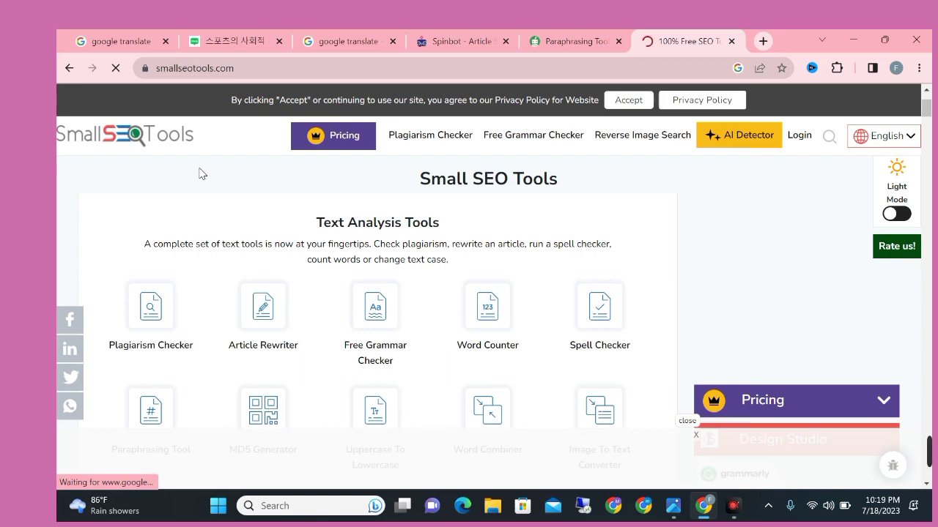
pyautogui.click(156, 312)
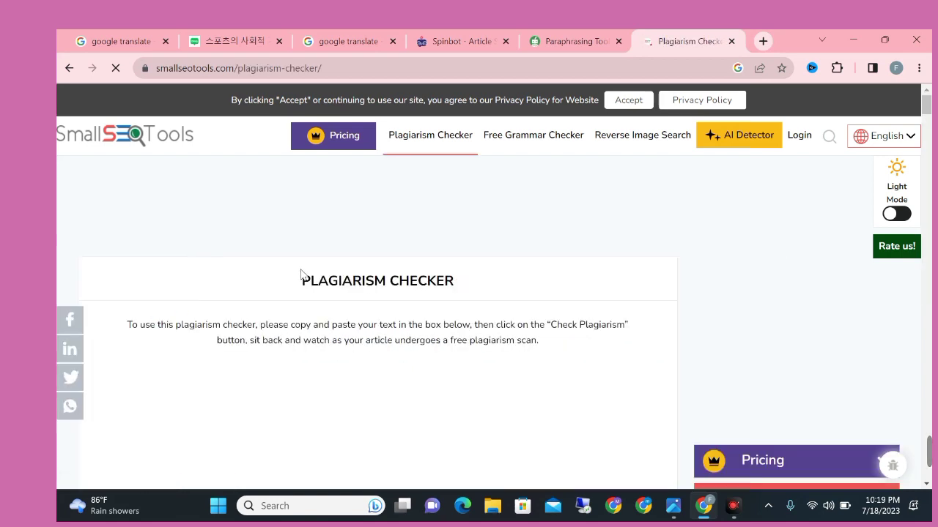
pyautogui.scroll(-3, 300, 274)
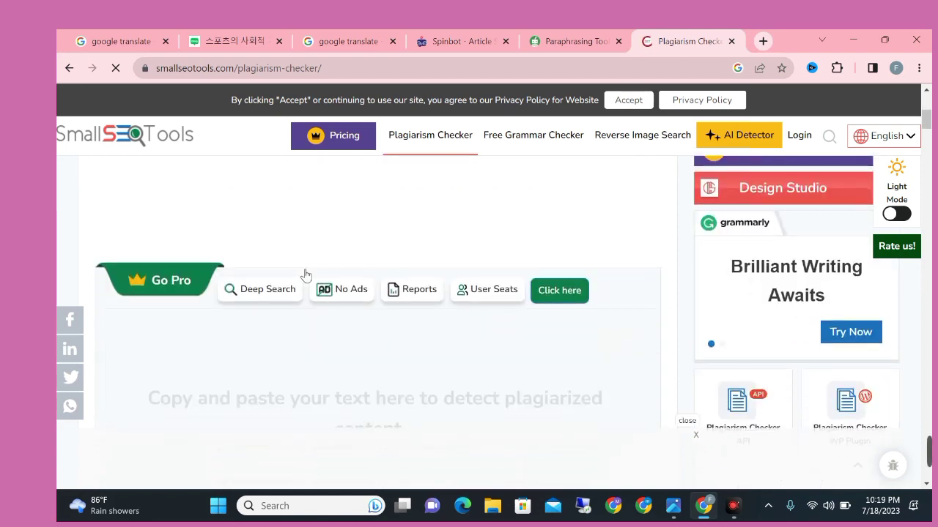
pyautogui.scroll(-1, 306, 273)
pyautogui.click(272, 273)
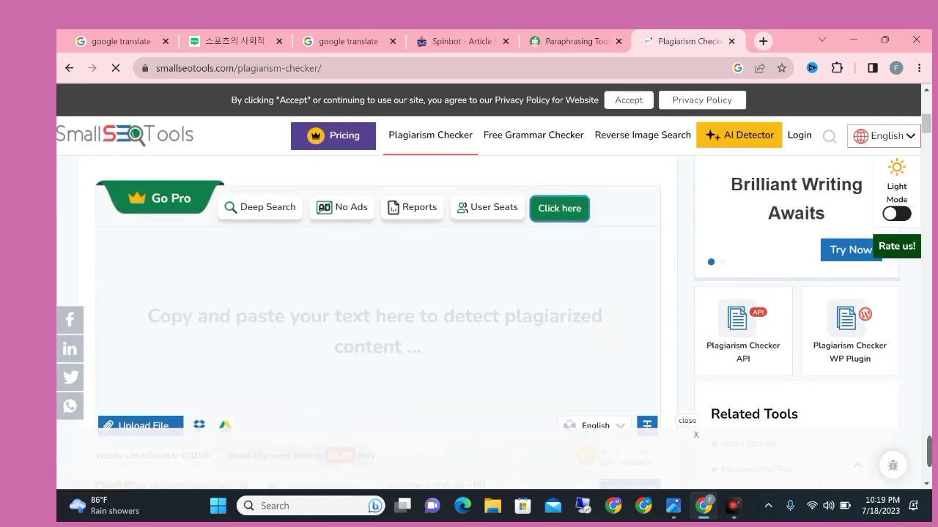
pyautogui.rightClick(272, 273)
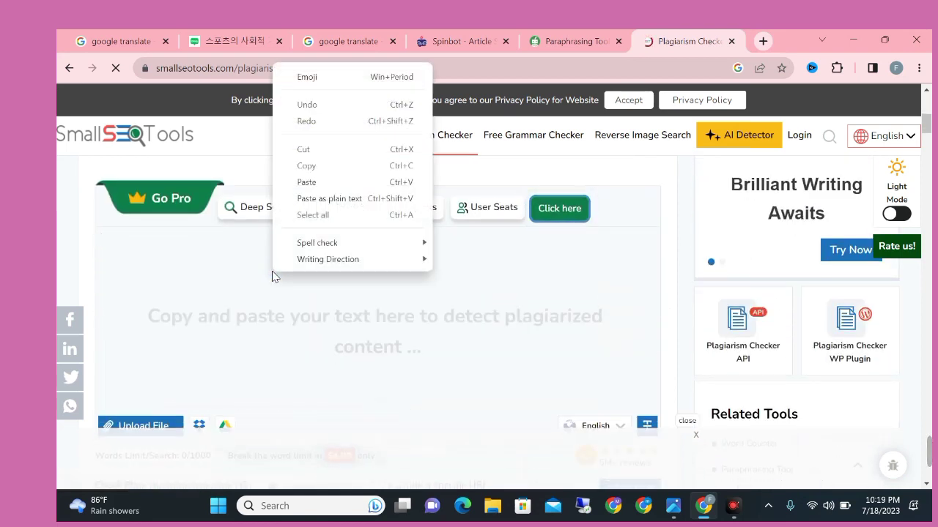
pyautogui.click(307, 183)
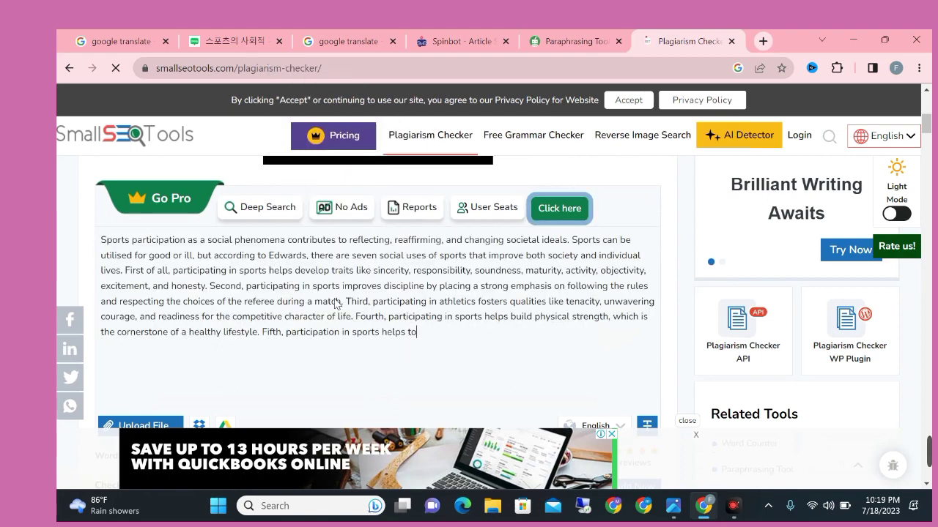
# - Complete the "I'm not a robot" check and run Check Plagiarism on the pasted text
pyautogui.scroll(-2, 337, 303)
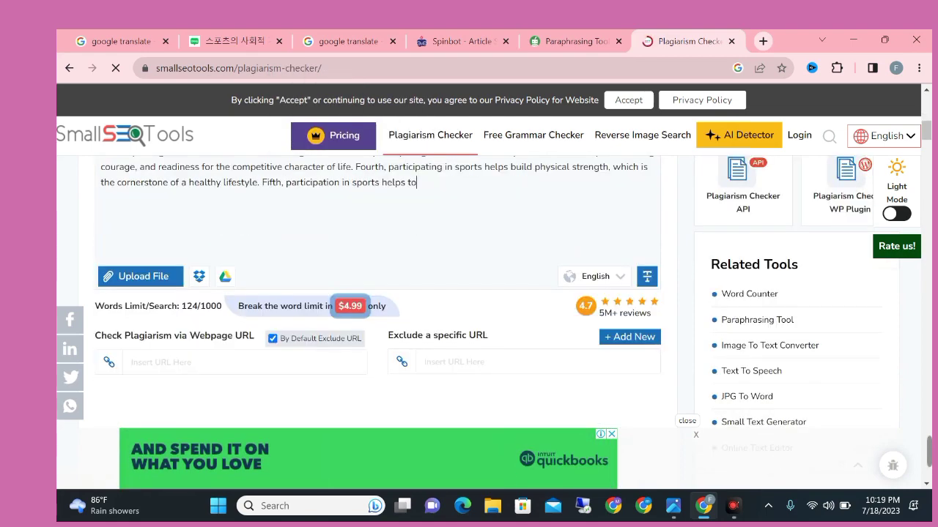
pyautogui.scroll(-2, 341, 308)
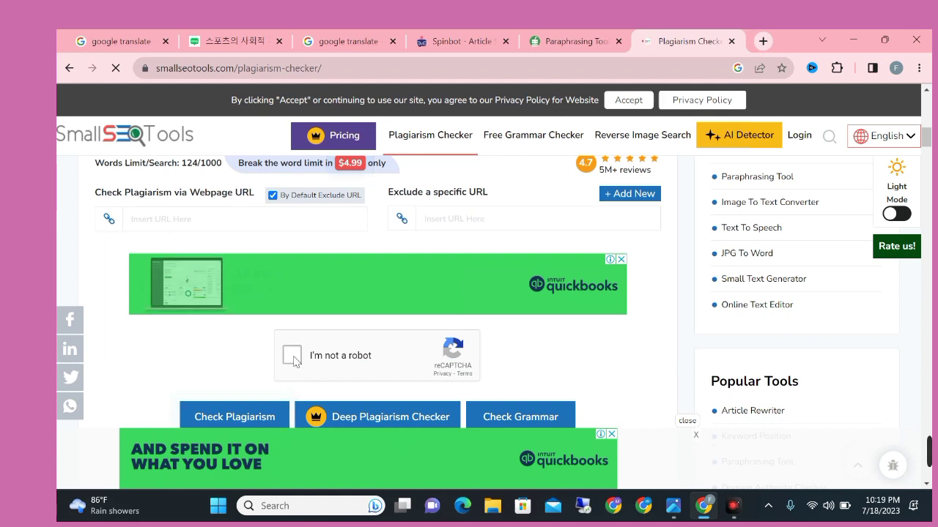
pyautogui.click(292, 356)
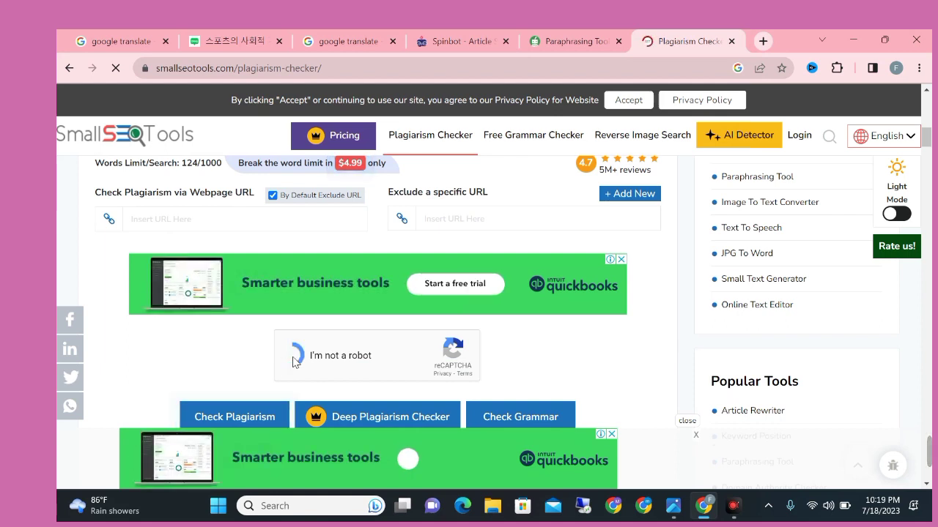
pyautogui.scroll(-1, 292, 362)
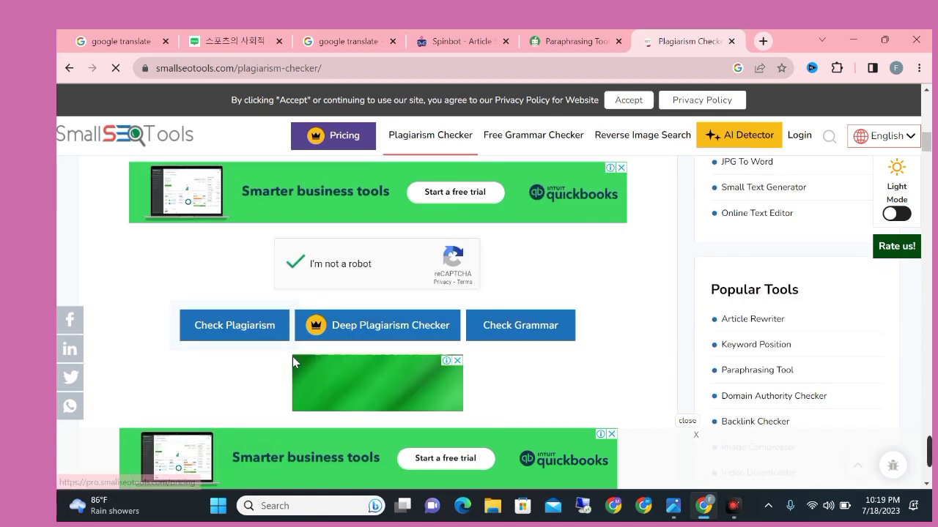
pyautogui.click(248, 328)
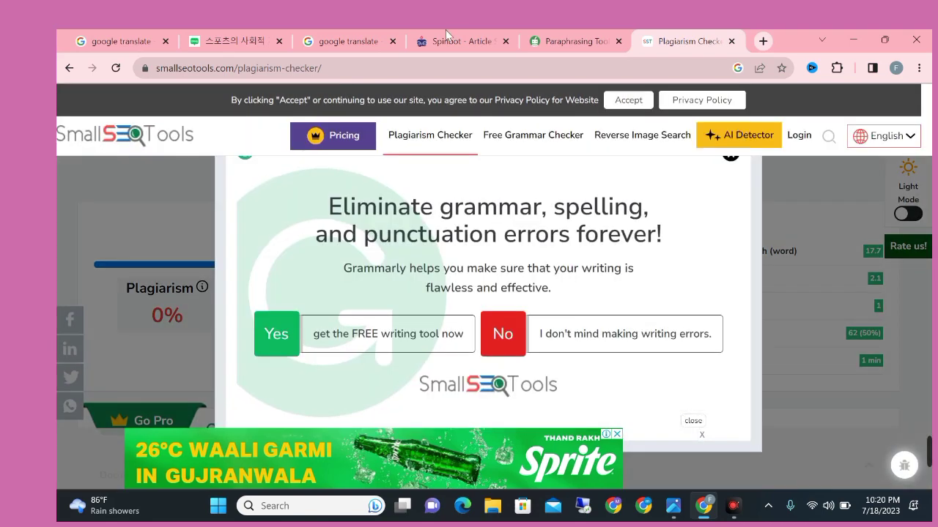
# - Dismiss the advertisements over the report and examine the Plagiarism and Unique percentages and the Document Wise result
pyautogui.click(696, 428)
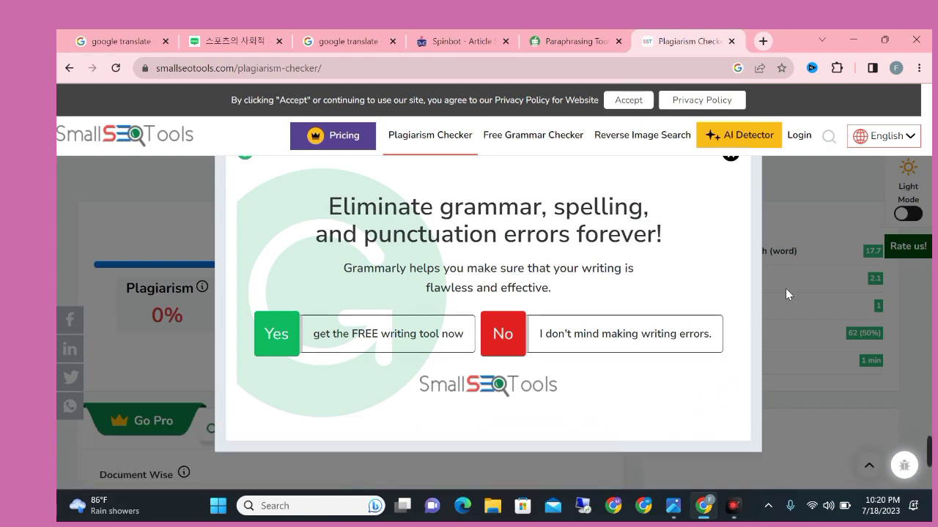
pyautogui.click(785, 286)
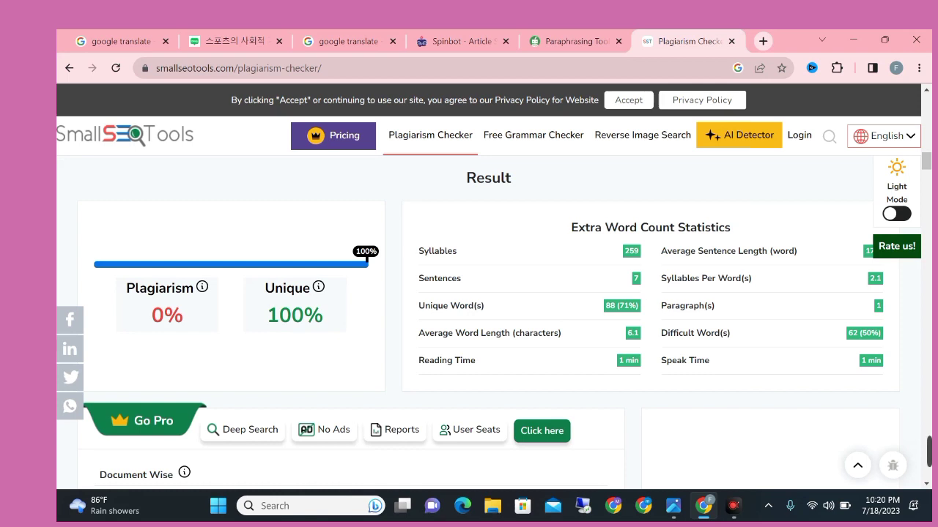
pyautogui.moveTo(265, 282); pyautogui.dragTo(331, 323)
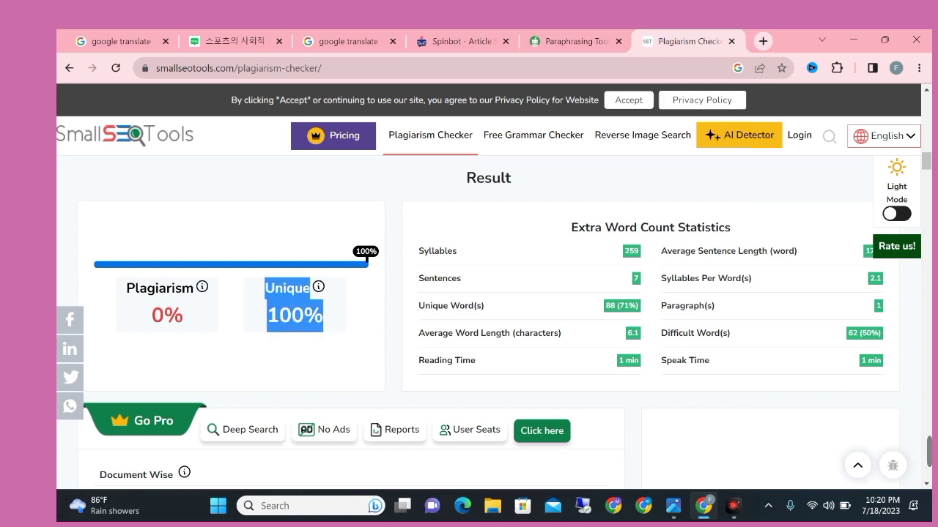
pyautogui.moveTo(126, 286); pyautogui.dragTo(191, 320)
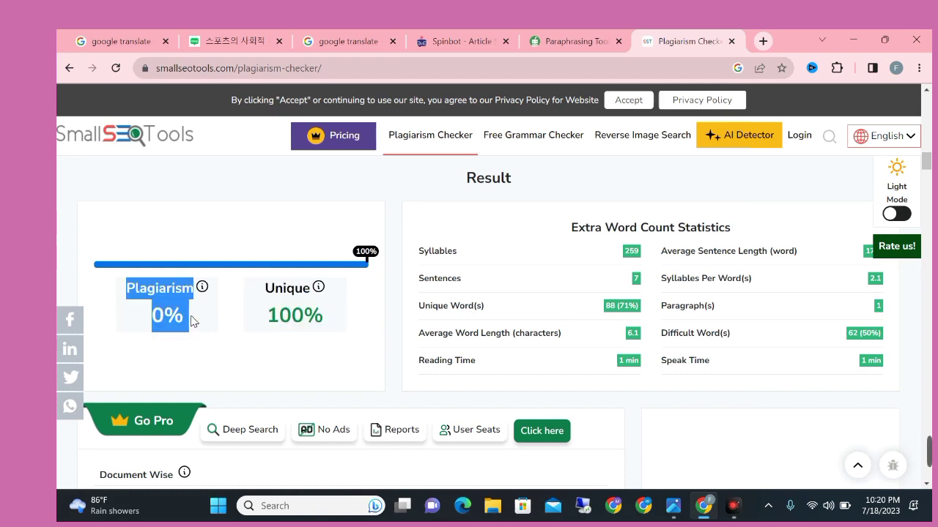
pyautogui.scroll(-4, 257, 325)
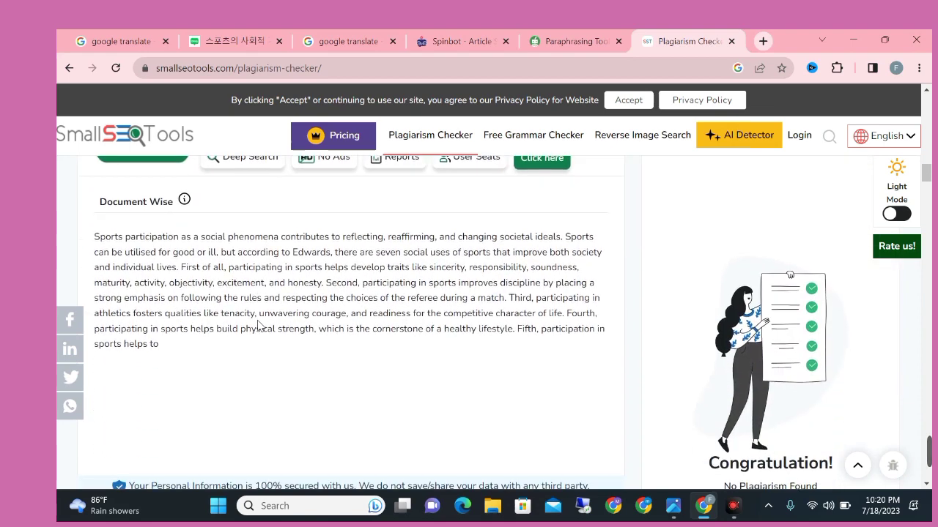